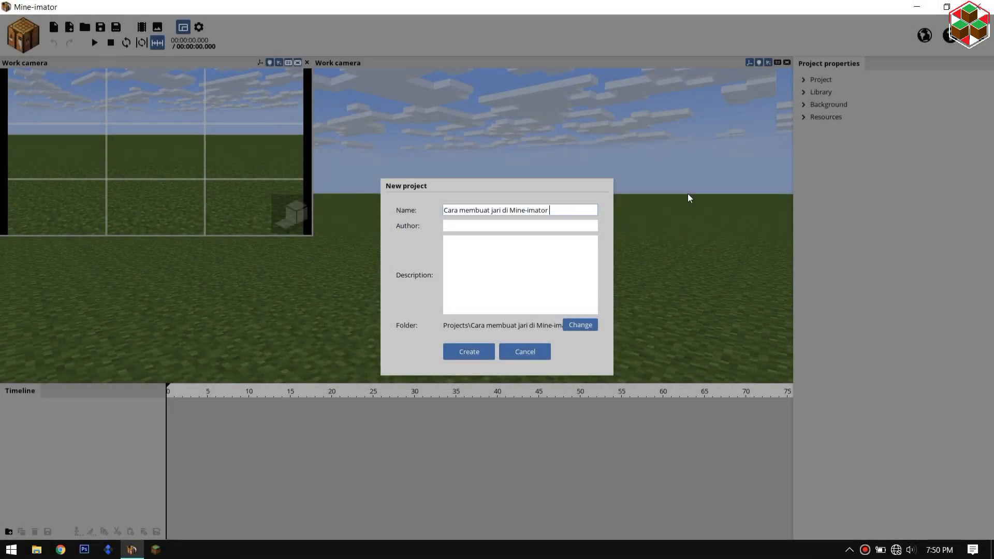
- Create the project "Cara membuat jari di Mine-imator" and add a Steve character to the scene
click(482, 346)
drag(176, 235, 176, 179)
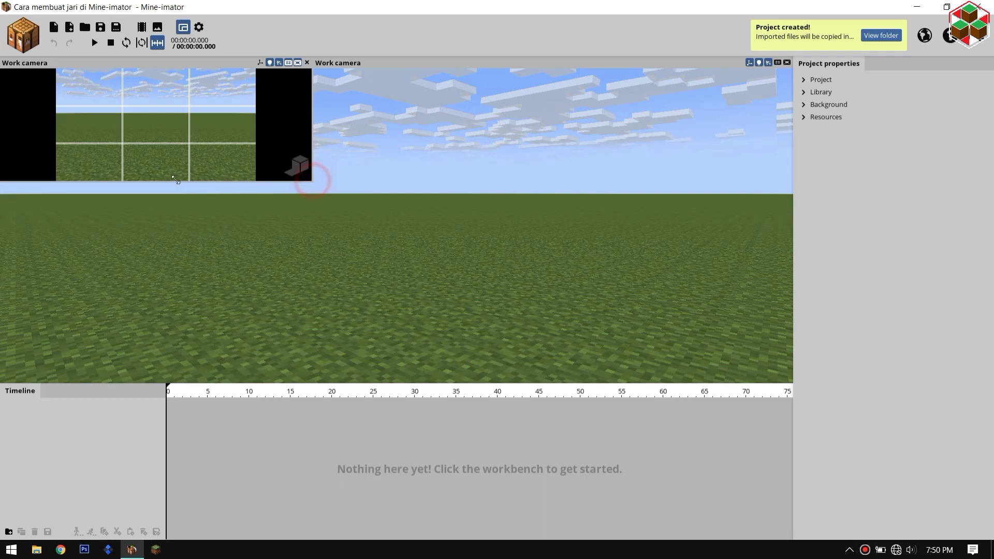
click(23, 35)
click(20, 75)
click(312, 346)
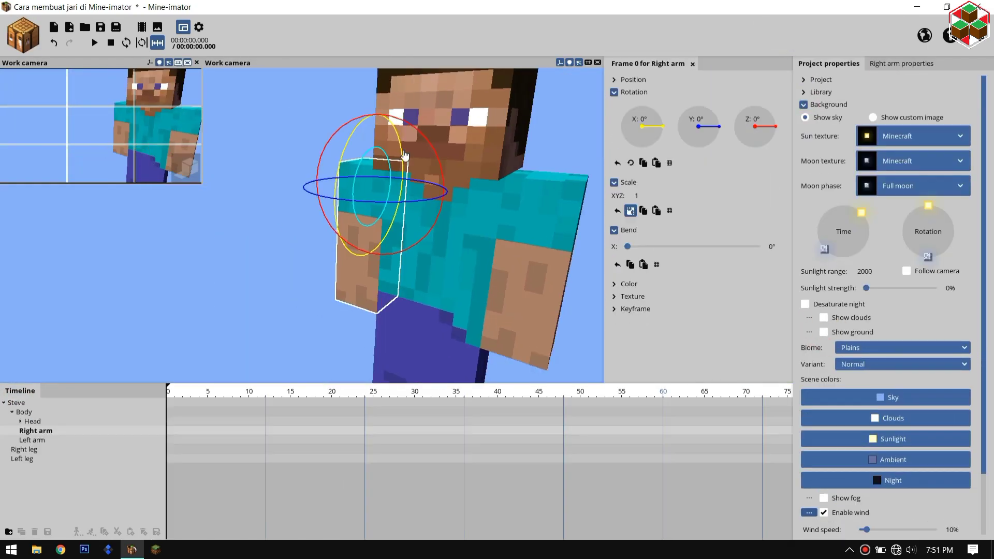
- Pose Steve's right arm so it reaches forward with the elbow bent
drag(406, 238, 362, 153)
click(288, 136)
drag(342, 190, 362, 181)
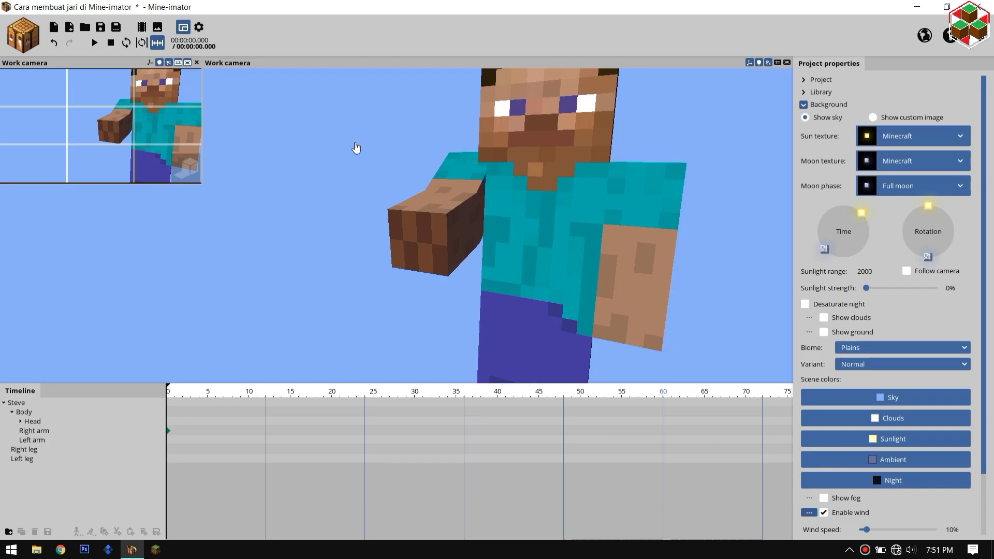
- Import a custom character skin file into the project
click(71, 30)
click(672, 306)
click(693, 435)
click(461, 324)
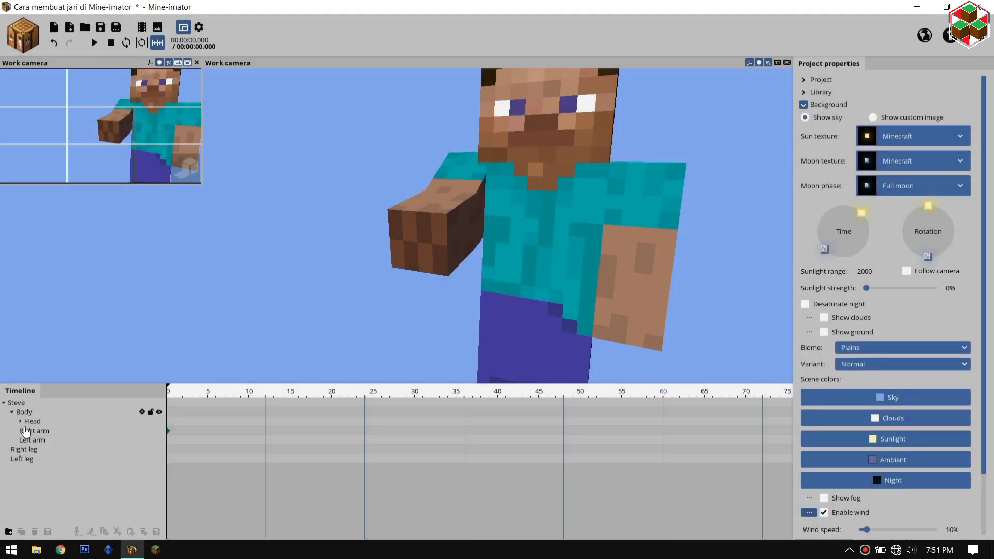
- Replace Steve's default Minecraft skin with the imported custom skin
click(630, 305)
click(690, 327)
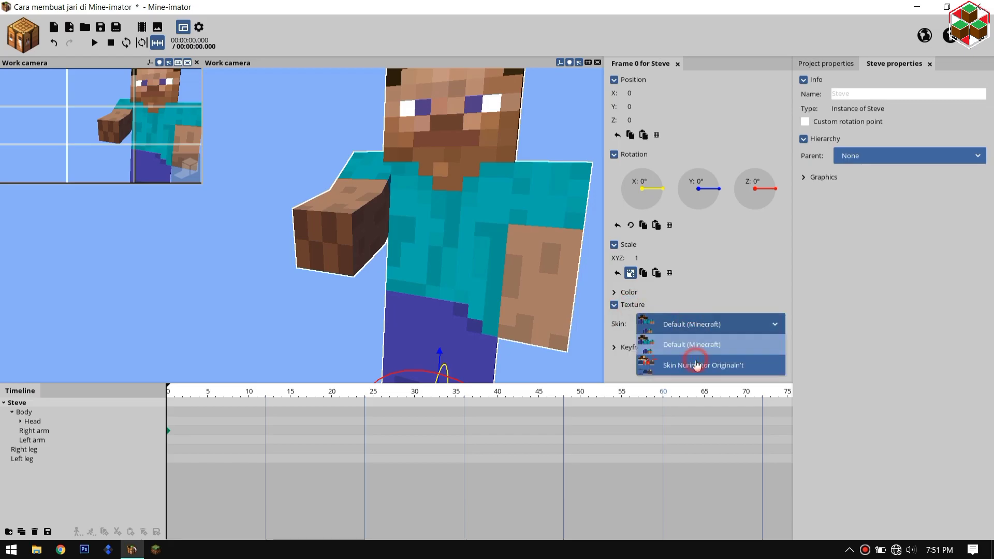
click(697, 365)
click(585, 321)
scroll(493, 250, down, 5)
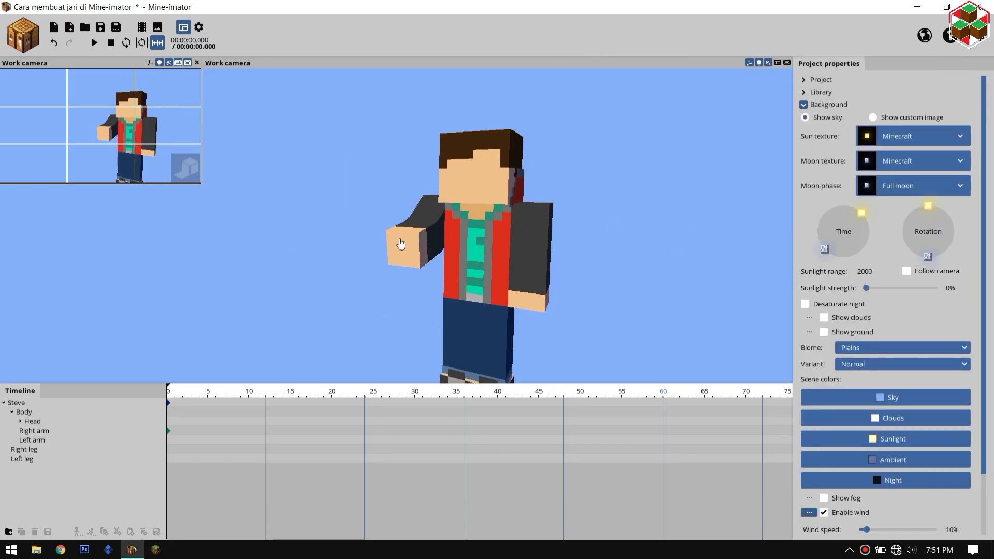
scroll(479, 247, up, 3)
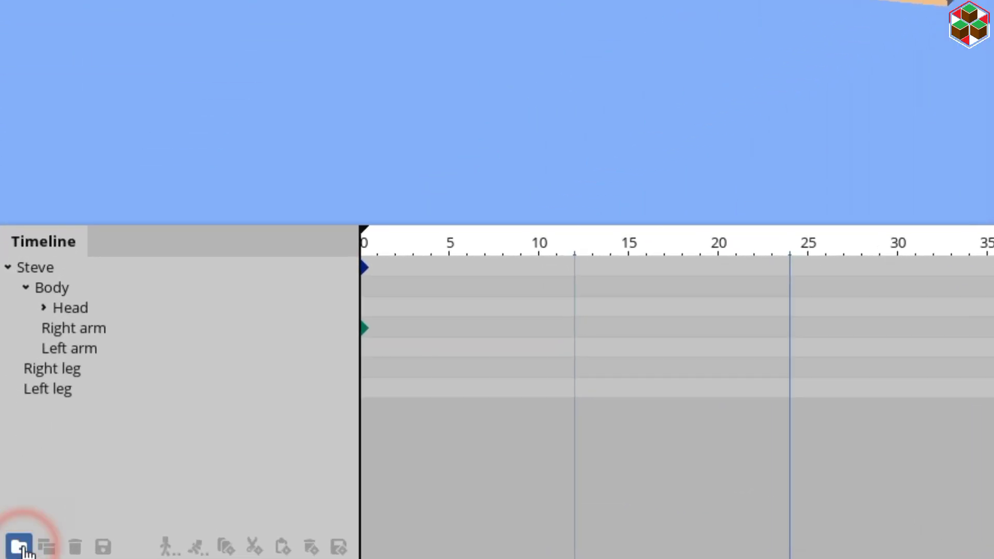
- Create a folder in the timeline and make it a child of the right arm
click(20, 546)
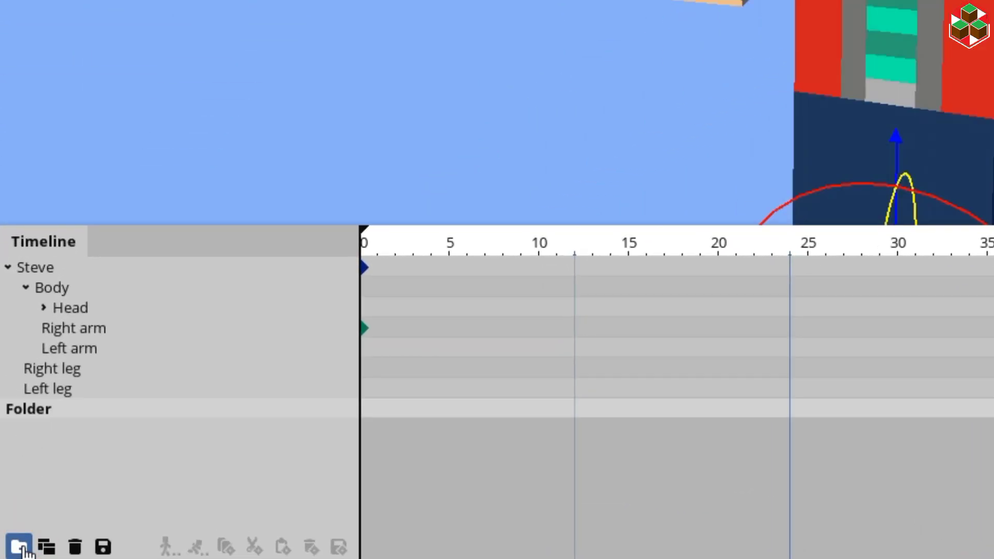
click(25, 409)
drag(46, 421, 92, 336)
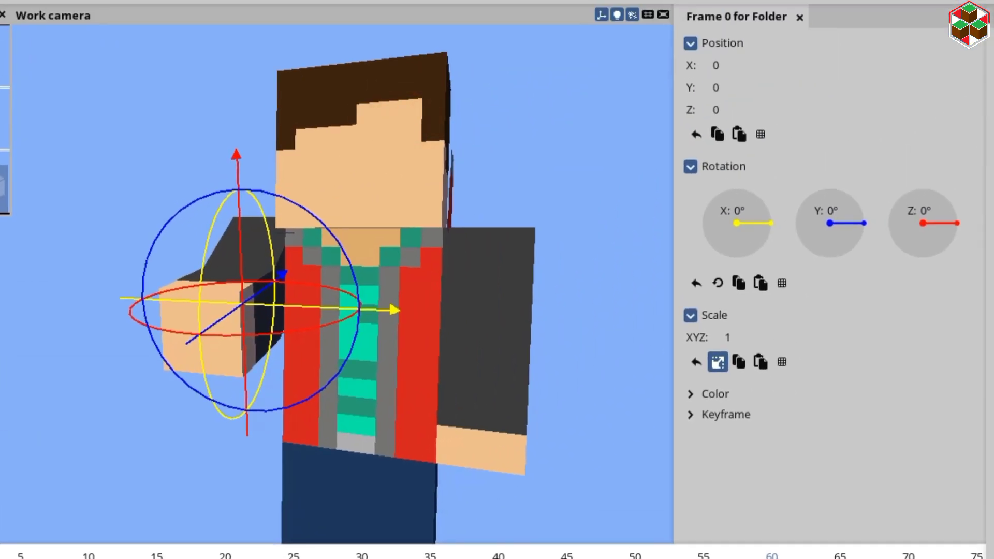
- Set the folder's Y position to -6 and its X rotation to 180°
click(776, 86)
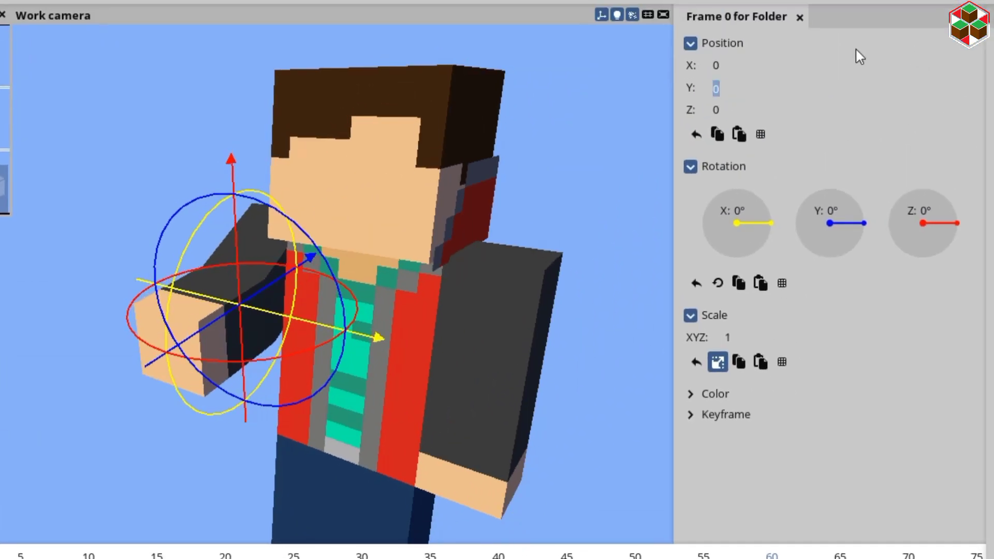
text(-6)
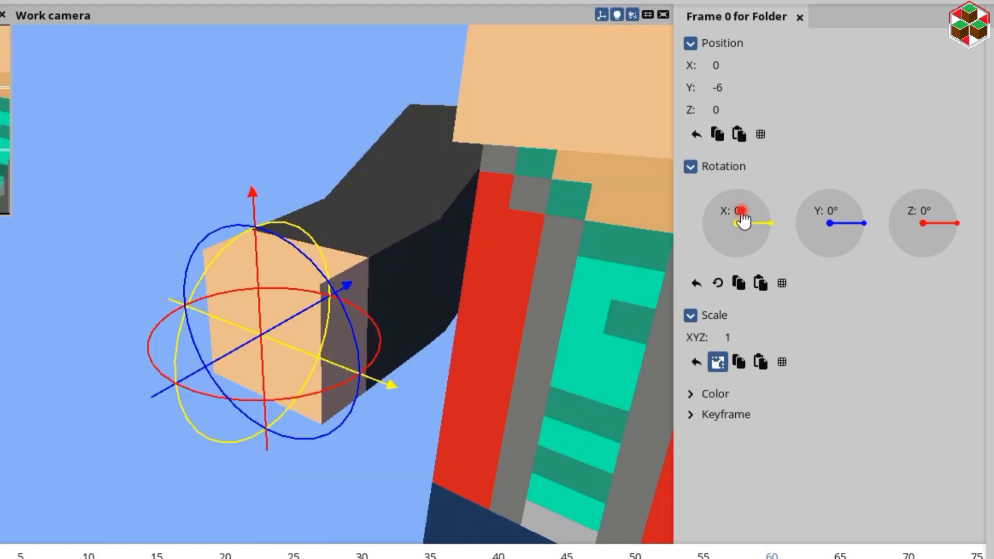
click(741, 211)
text(180)
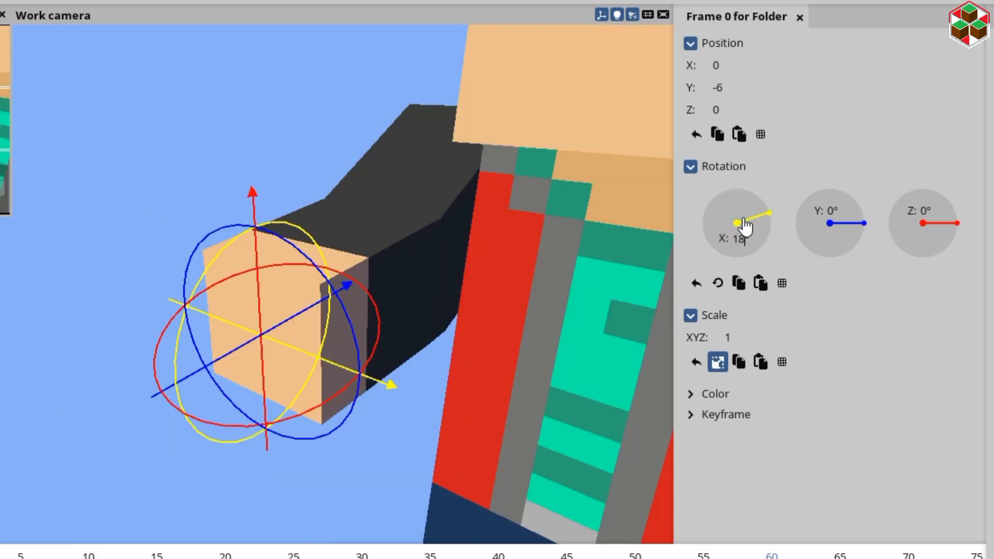
click(192, 103)
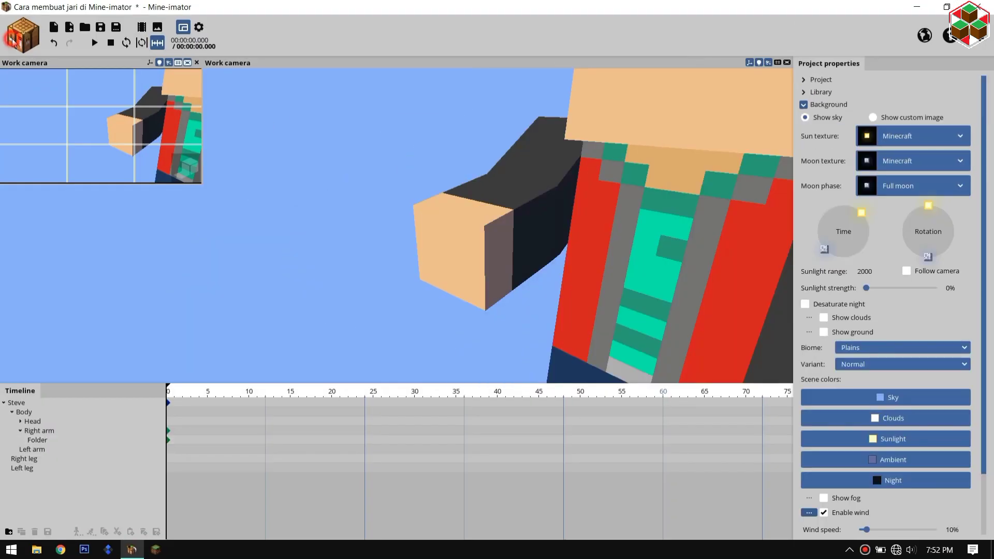
- Add a cube inside the right arm's folder and give it a custom rotation point at X -8, Y -8, Z 0
click(23, 35)
click(26, 160)
click(307, 215)
drag(11, 481, 64, 405)
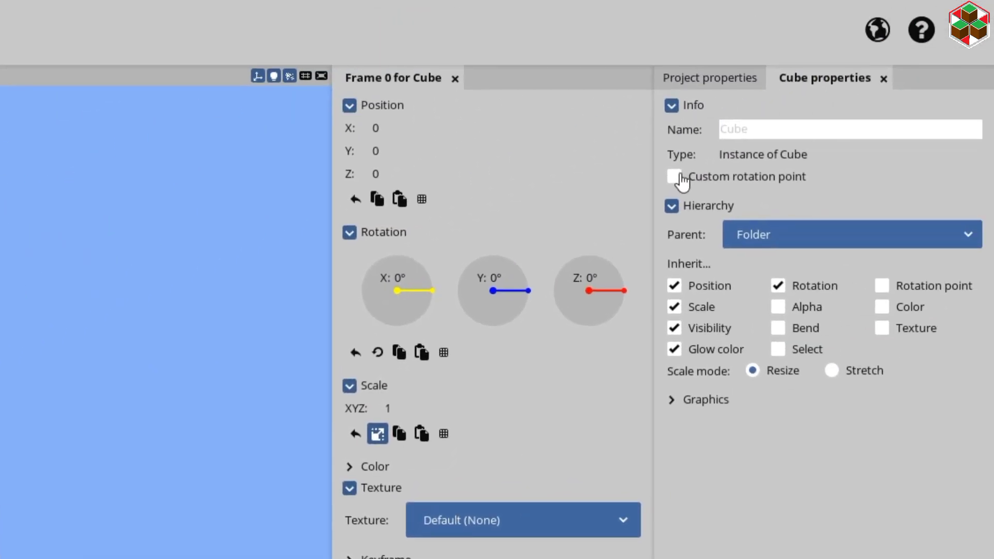
click(679, 175)
click(719, 200)
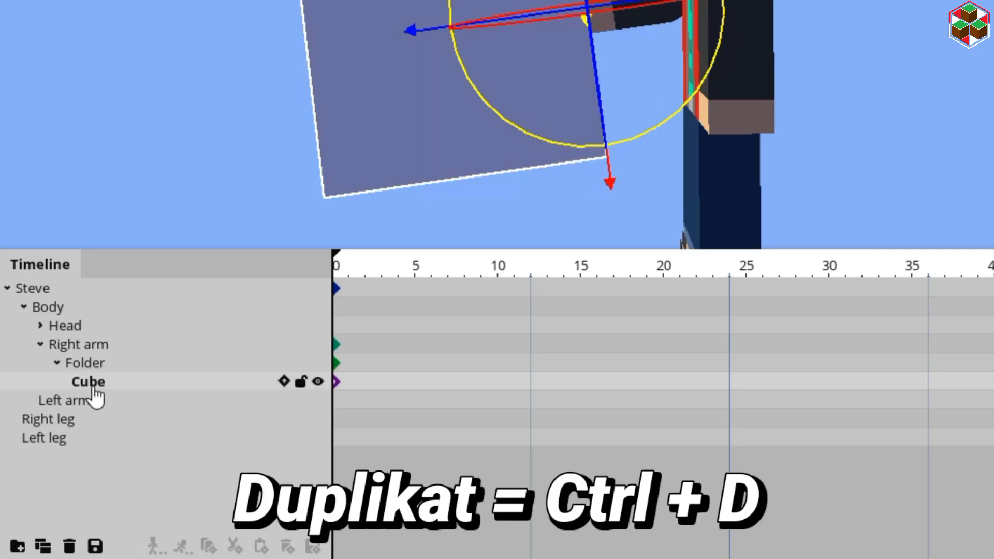
- Duplicate the cube, make the copy a child of the original, and set its Y position to 16
key(ctrl+d)
click(78, 401)
drag(80, 405, 57, 386)
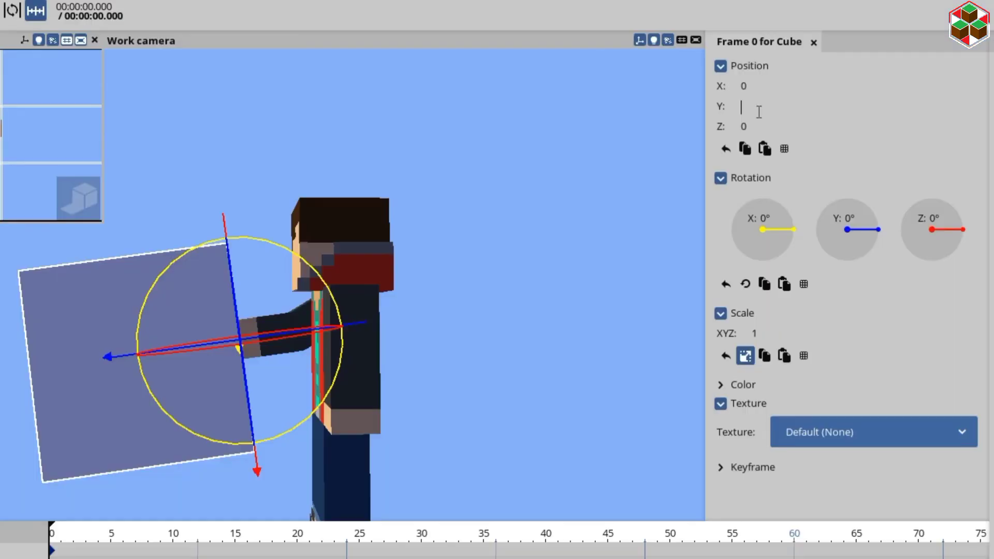
text(16)
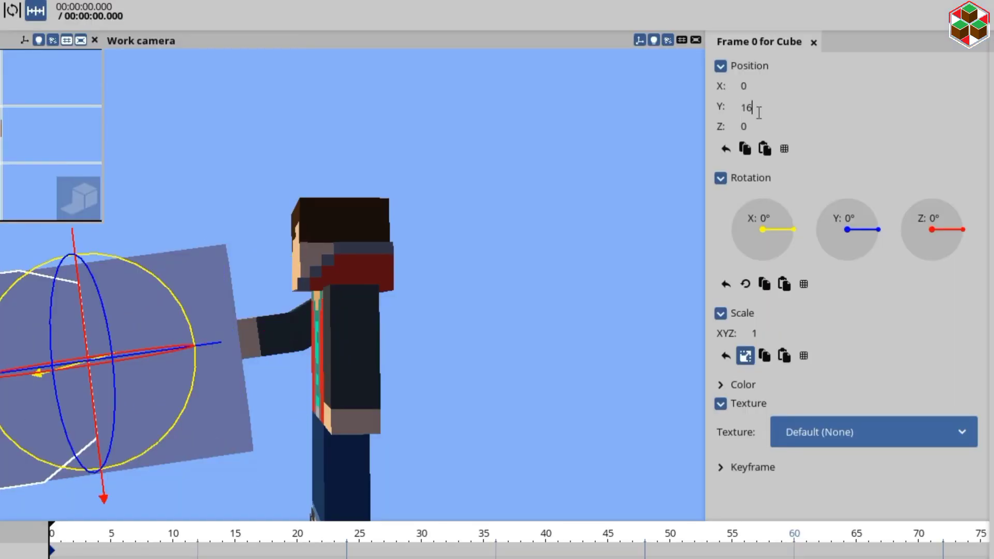
drag(533, 202, 561, 215)
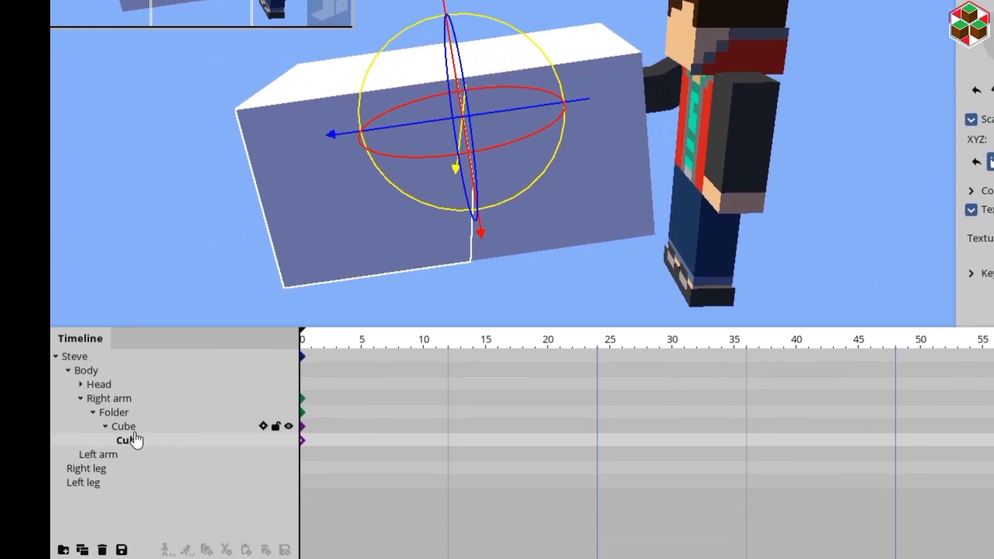
- Scale the parent cube uniformly to 0.0625
click(134, 430)
drag(787, 336, 787, 337)
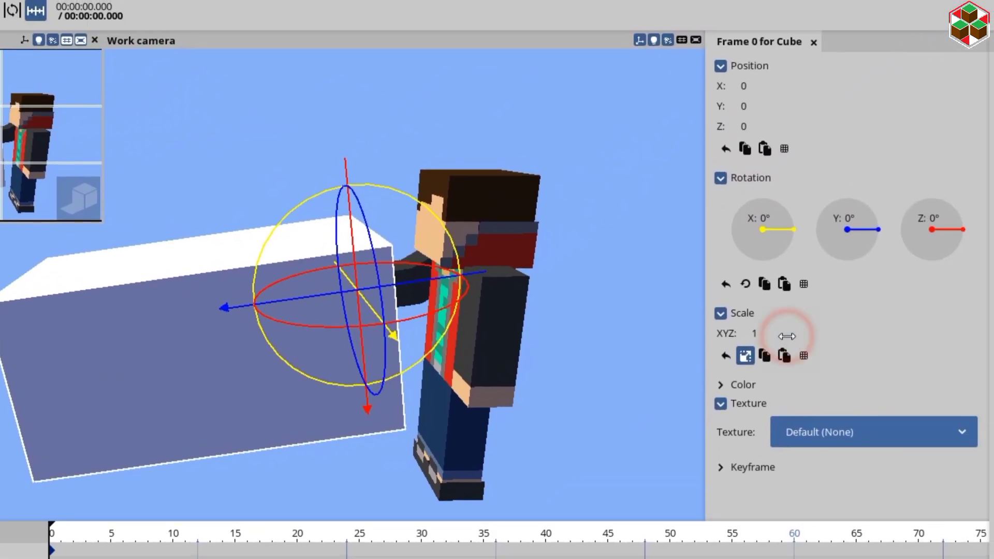
click(787, 336)
text(0.)
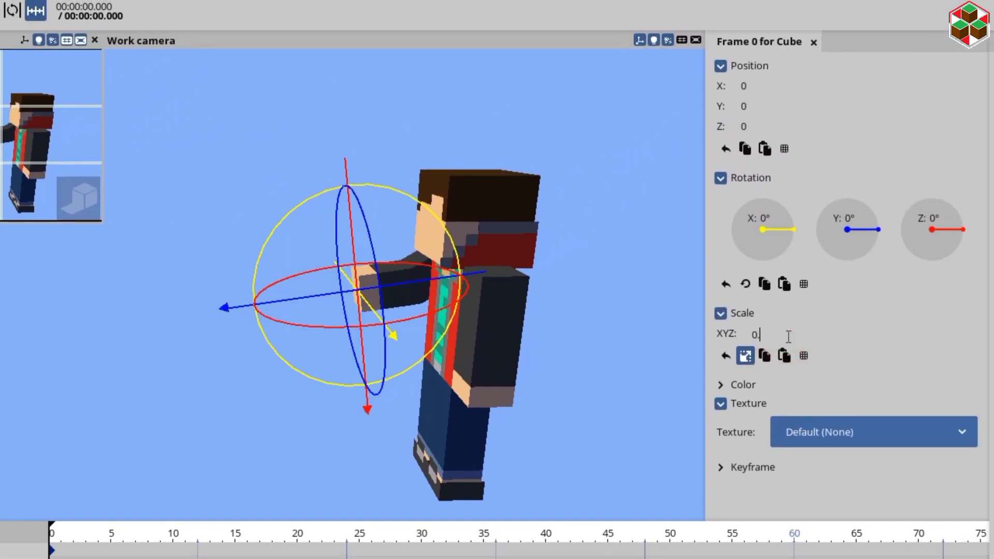
text(0625)
scroll(344, 433, up, 8)
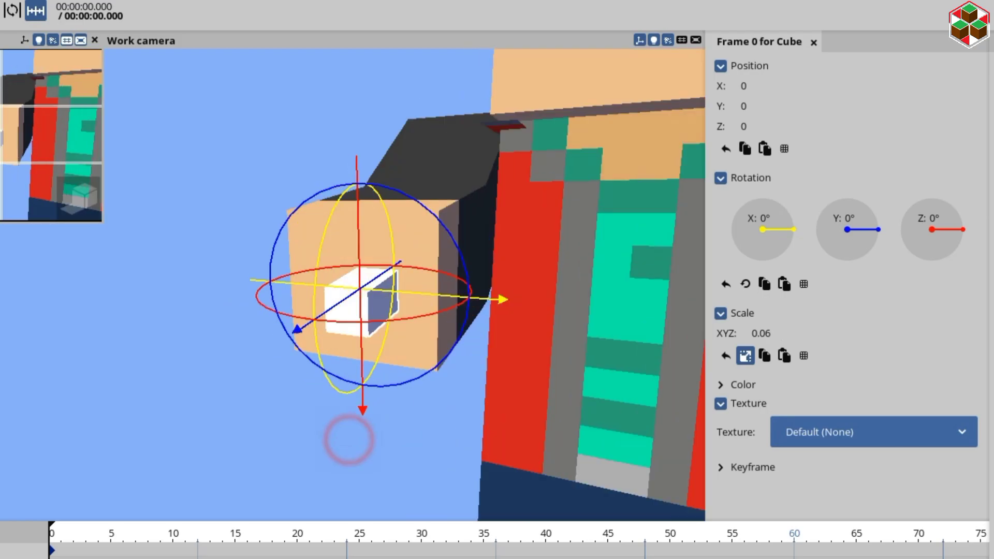
- Unlink the parent cube's scale axes and set its Y scale to 0.08
click(745, 356)
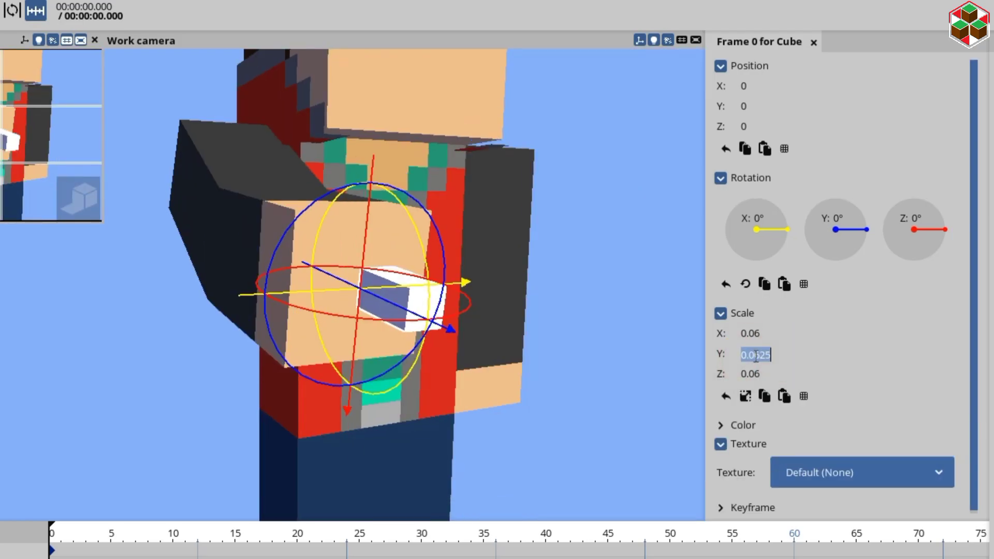
drag(813, 367, 815, 367)
text(8)
drag(583, 204, 582, 235)
scroll(582, 235, up, 3)
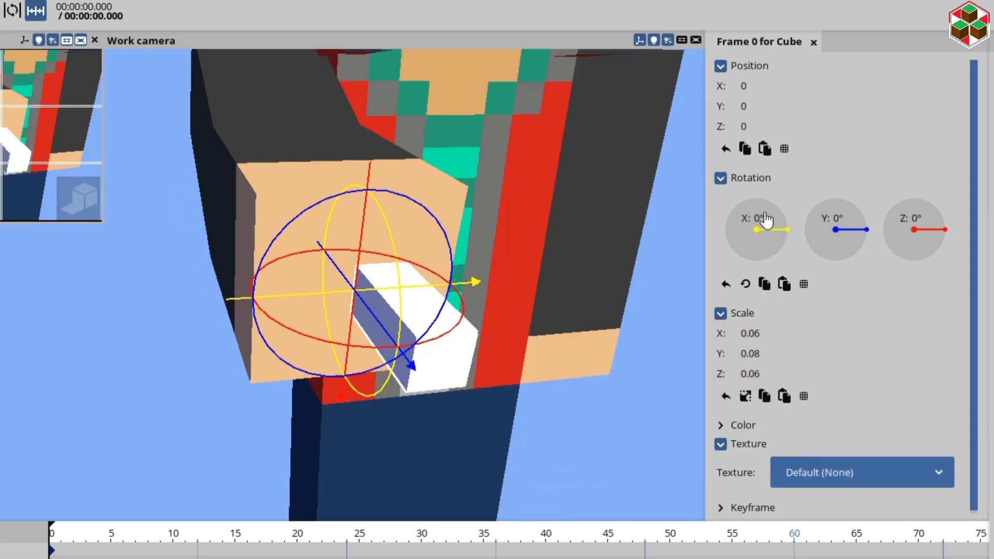
- Snap position to a grid size of 0.5 and move the parent cube to the hand's upper outer corner at X -2, Z -1.50
click(789, 155)
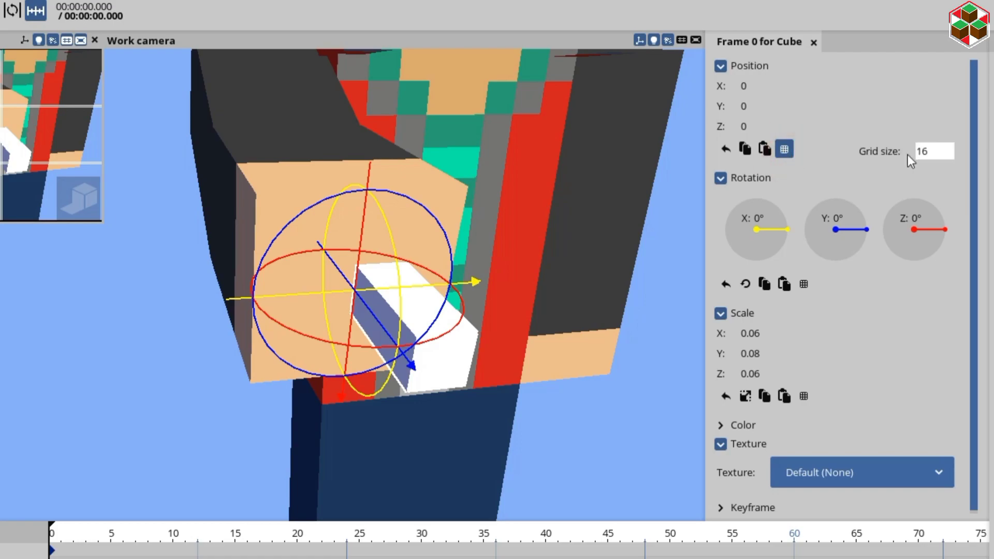
double_click(937, 152)
text(0.5)
mouse_move(636, 270)
mouse_down()
mouse_move(600, 244)
mouse_move(647, 254)
mouse_up()
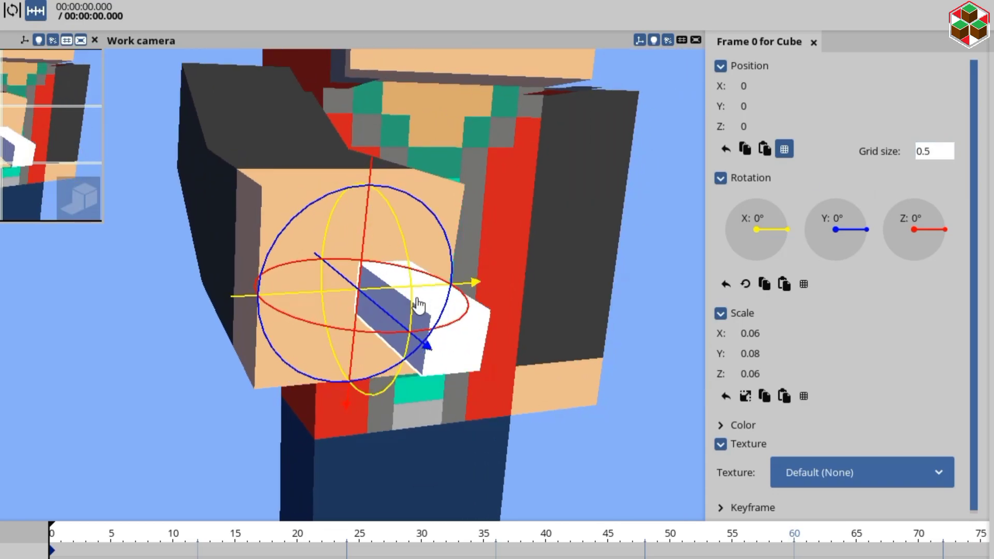
drag(305, 305, 199, 311)
drag(267, 229, 284, 150)
right_drag(284, 151, 284, 151)
right_drag(530, 207, 531, 207)
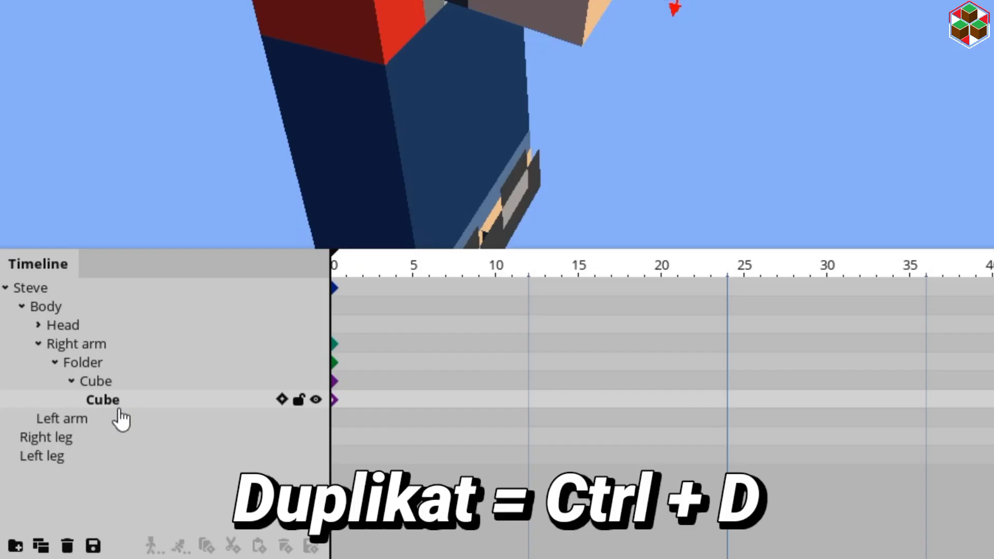
- Duplicate the child cube and nest the copy under it as the finger's third segment
key(ctrl+d)
drag(99, 420, 55, 401)
click(87, 400)
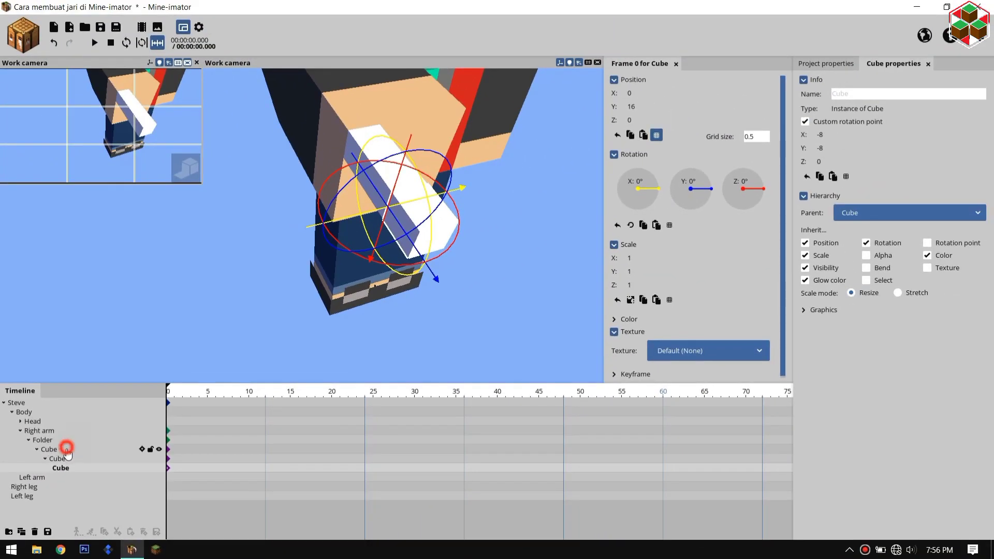
- Select all three cube segments of the finger and rotate them together into a slight curl
drag(67, 449, 64, 470)
drag(451, 226, 492, 202)
right_drag(282, 297, 292, 292)
drag(282, 297, 358, 207)
drag(357, 207, 409, 187)
click(393, 117)
drag(393, 117, 304, 284)
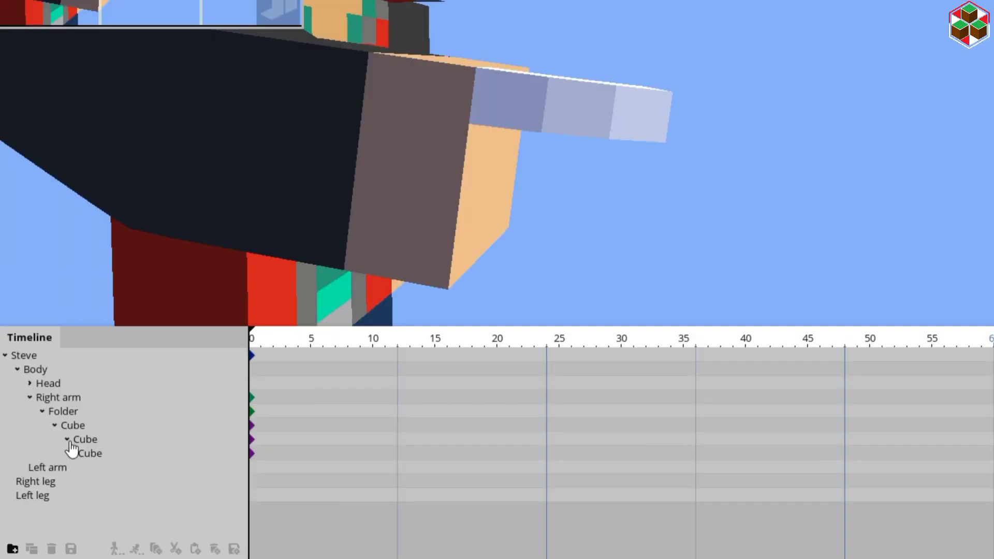
- Duplicate the whole finger repeatedly and offset the copies down the hand to form a row of four fingers
click(70, 425)
key(ctrl+d)
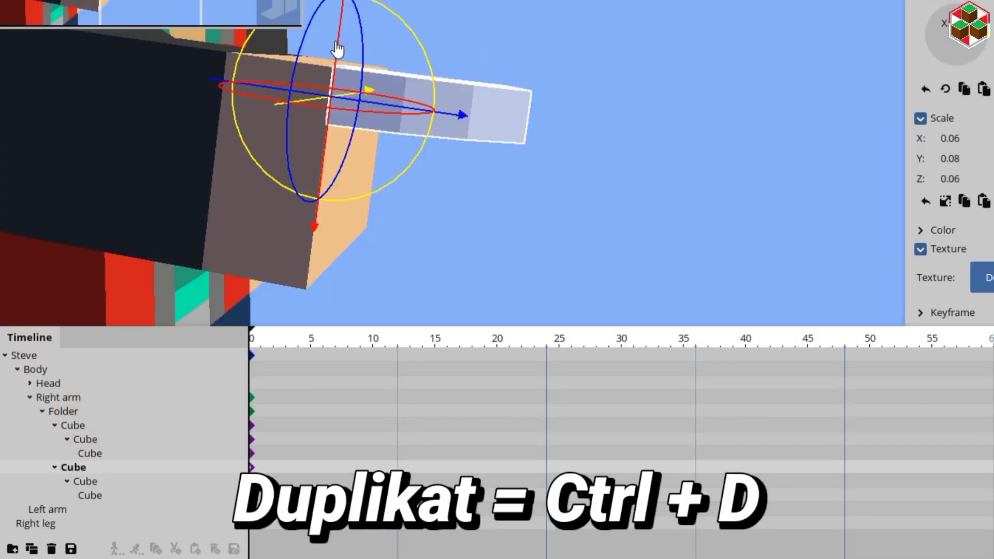
drag(339, 65, 310, 234)
key(ctrl+d)
drag(607, 75, 455, 93)
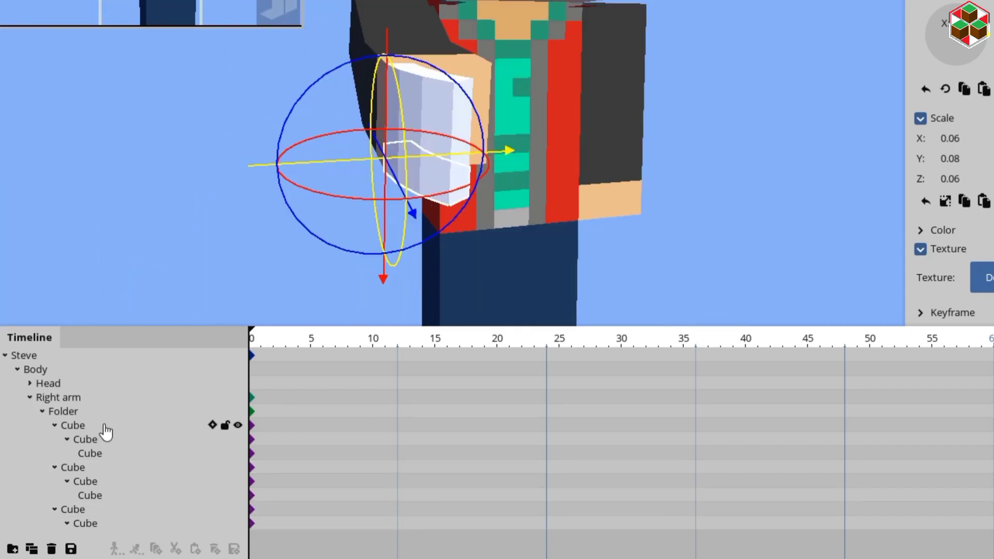
- Vary the curl of the individual fingers by rotating their selected cube segments about Z
drag(103, 428, 98, 453)
drag(529, 86, 526, 73)
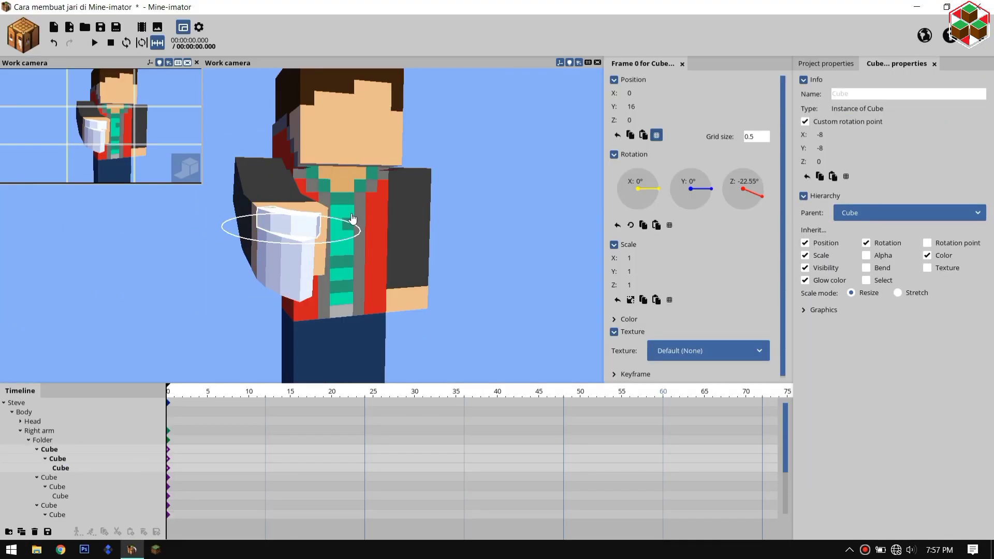
drag(352, 219, 348, 233)
scroll(67, 461, down, 2)
drag(61, 464, 73, 500)
drag(323, 279, 317, 262)
drag(61, 502, 73, 516)
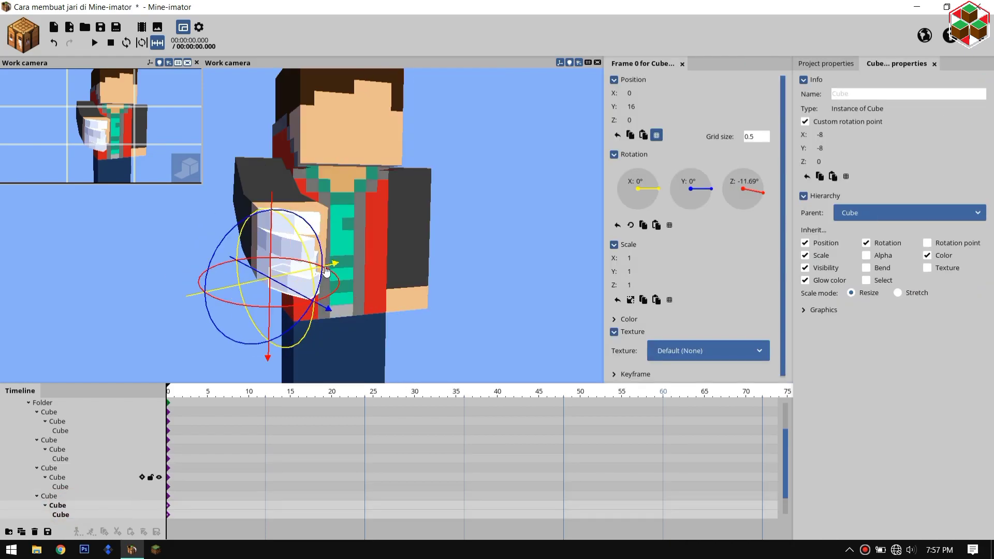
drag(311, 290, 306, 275)
click(466, 233)
- Duplicate the uppermost finger as a thumb, move the copy to X 1, and set its Y rotation to 90°
drag(465, 233, 363, 233)
drag(225, 244, 243, 244)
click(55, 413)
drag(243, 311, 311, 310)
drag(359, 216, 383, 217)
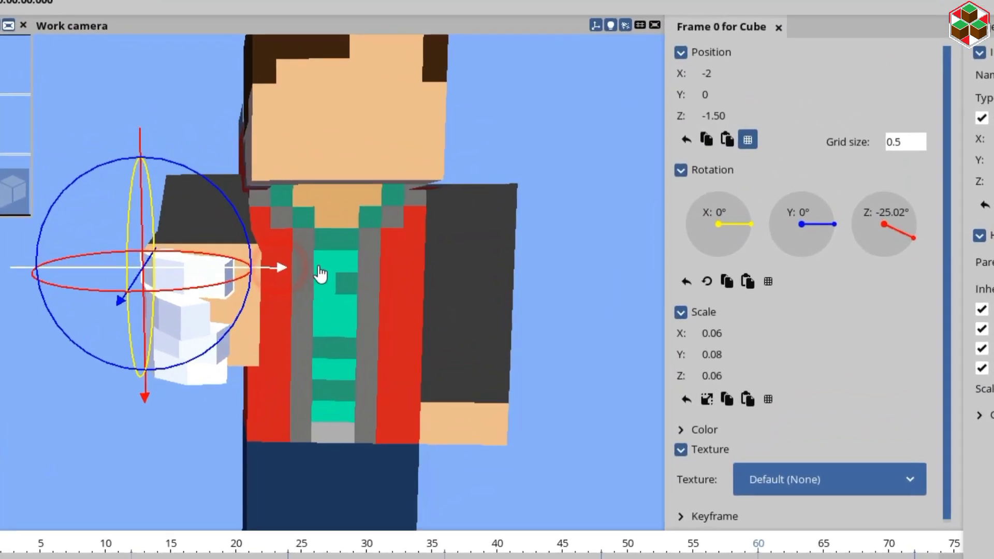
drag(320, 273, 360, 280)
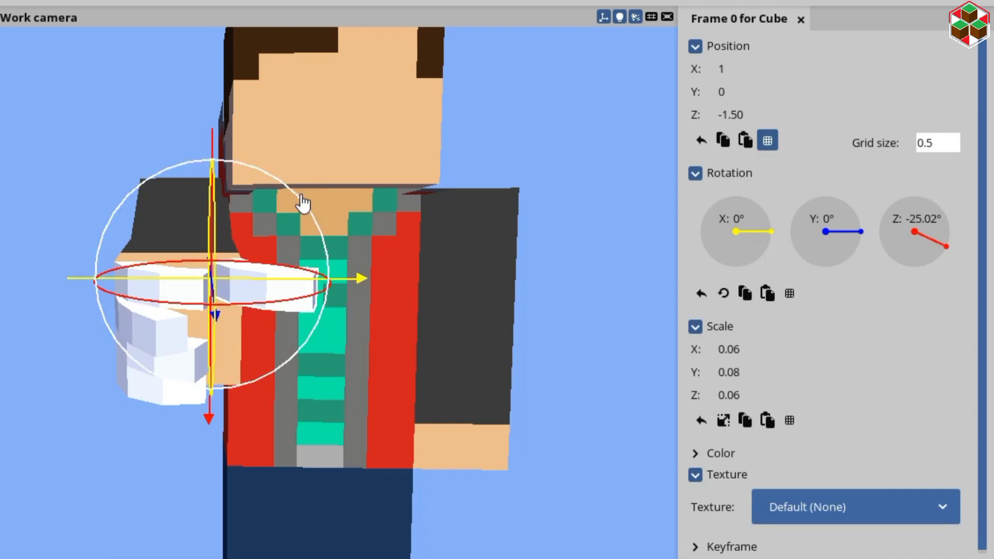
drag(827, 218, 822, 244)
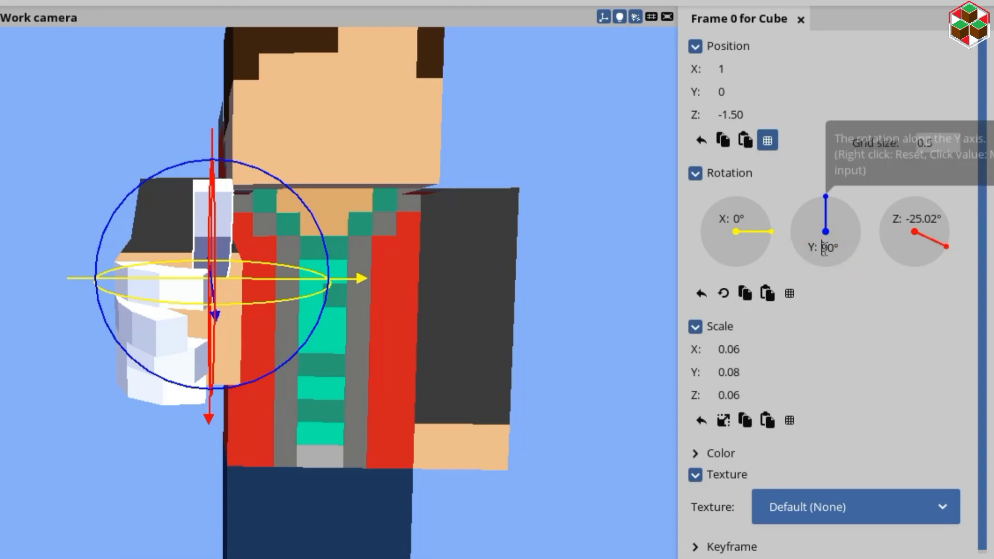
- Set the thumb's Y rotation to -90° and delete its outermost cube segment
click(822, 250)
text(-)
drag(537, 222, 259, 215)
scroll(206, 221, up, 3)
drag(351, 284, 349, 213)
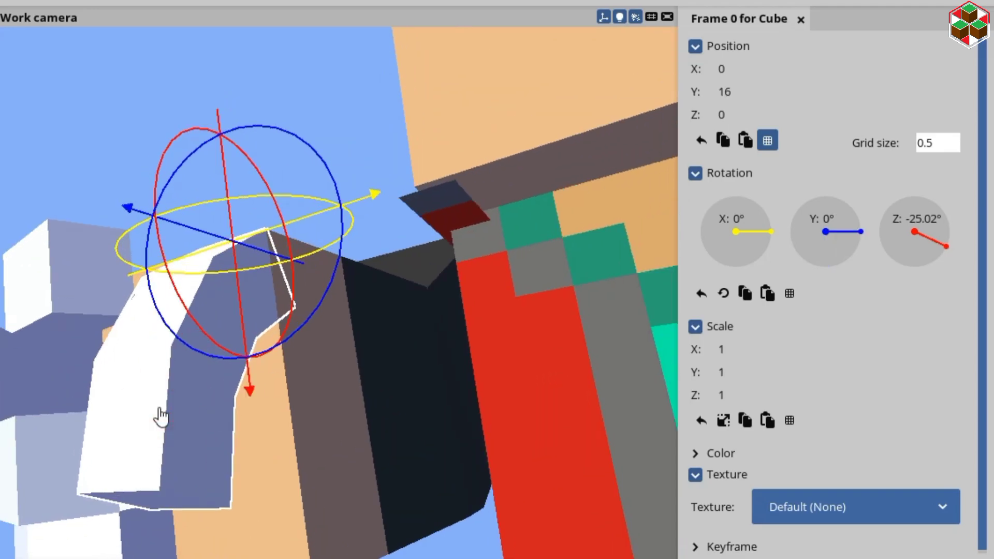
middle_drag(161, 416, 390, 361)
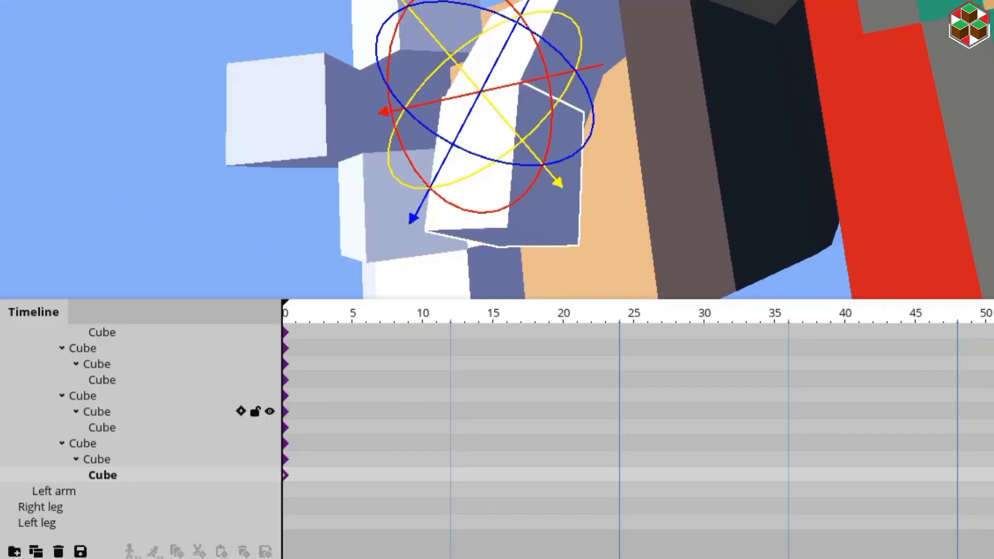
click(58, 551)
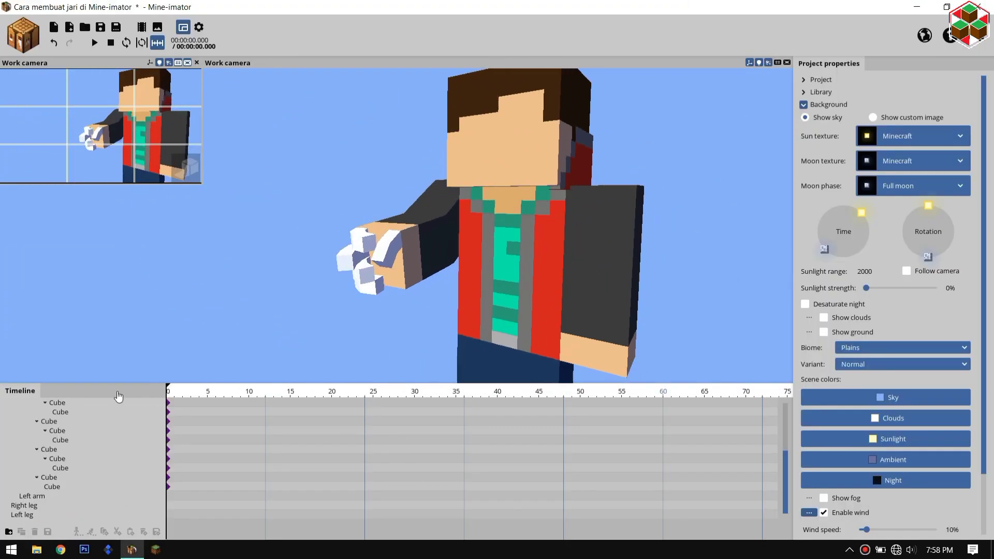
- Rename all three cubes of the first finger Telunjuk and all three cubes of the second finger Tengah
scroll(41, 456, up, 3)
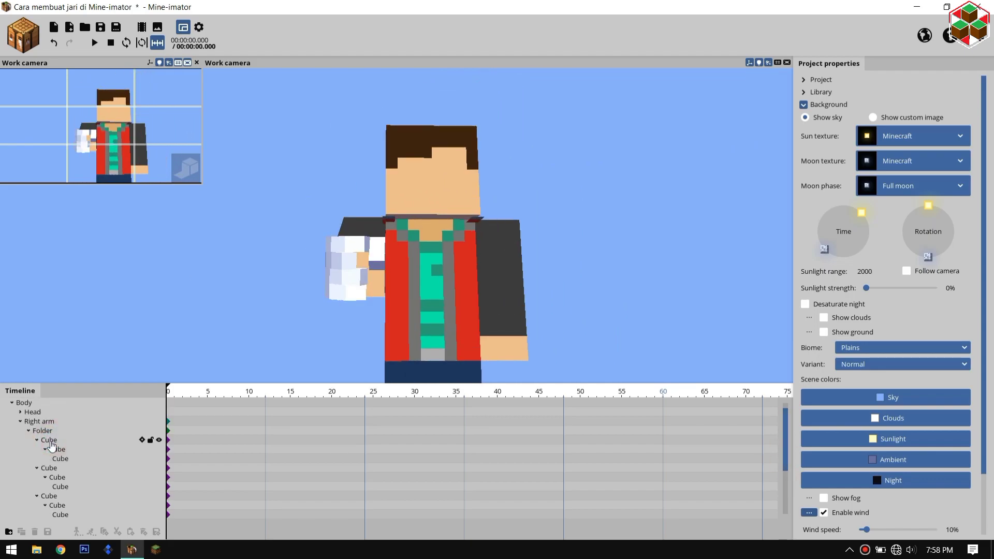
click(49, 441)
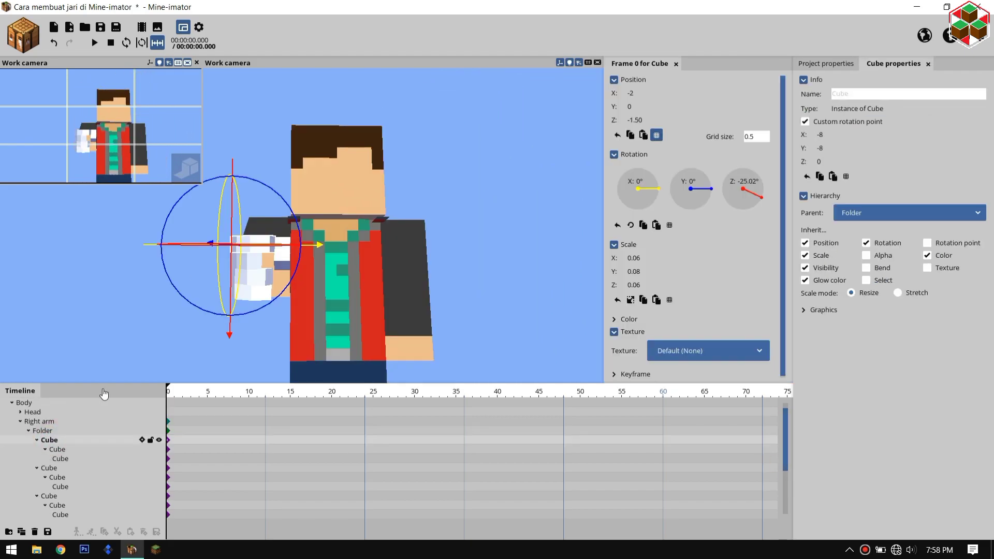
shift+click(75, 459)
click(875, 94)
text(Telunjuk)
click(73, 468)
shift+click(67, 486)
click(874, 95)
text(Tengah)
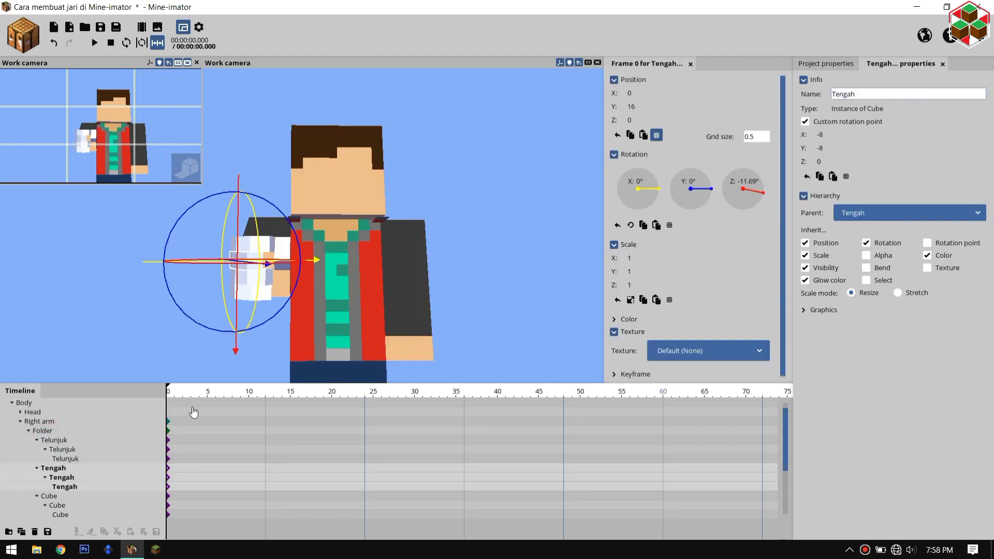
- Rename the third finger's three cubes Manis and the fourth finger's three cubes Kelingking
click(62, 496)
text(anis)
click(52, 486)
shift+click(60, 505)
click(875, 94)
text(Kelingking)
- Rename both remaining thumb cubes Jempol
click(50, 477)
shift+click(54, 487)
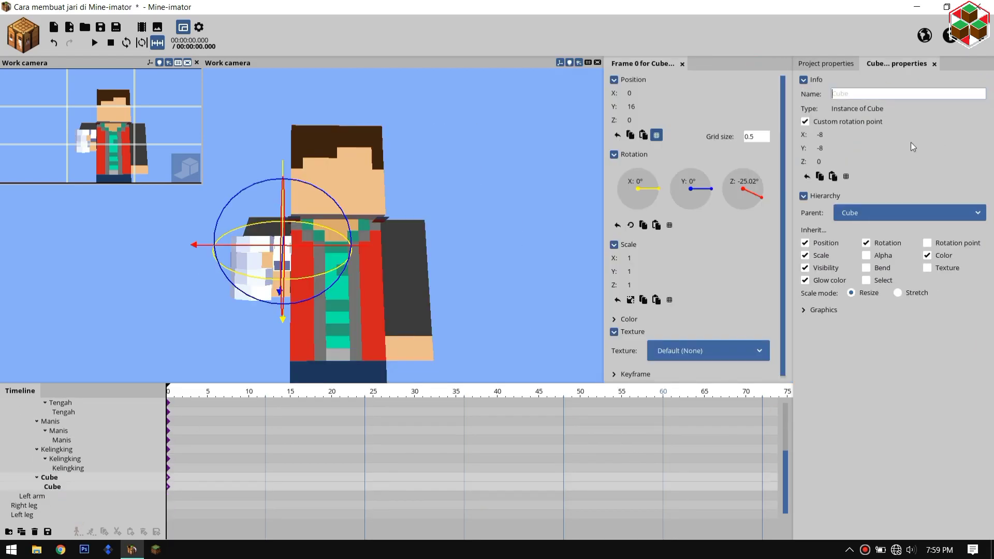
text(Jempol)
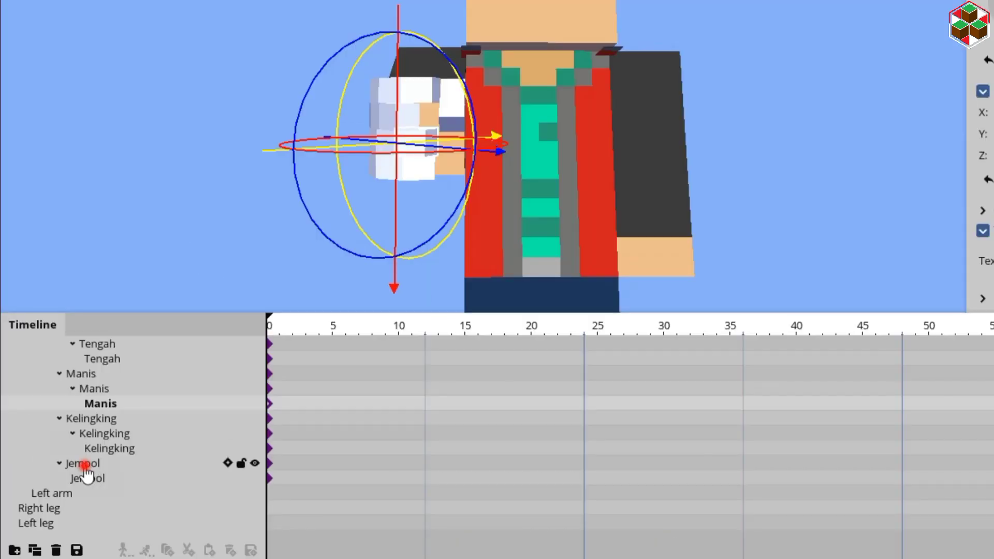
- Move the Jempol group above Telunjuk in the finger folder and rename the folder Warna
click(86, 473)
drag(83, 465, 107, 411)
click(92, 403)
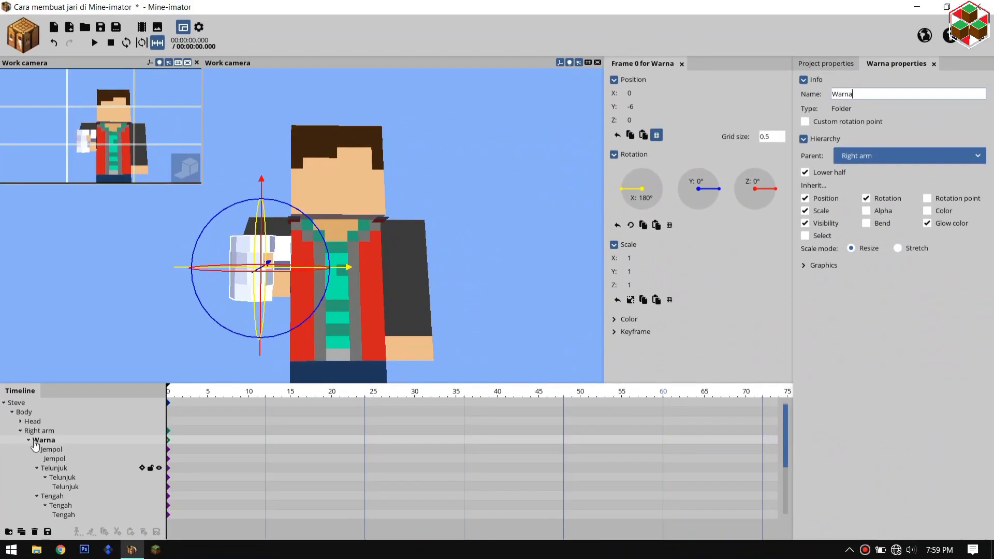
- Set the Warna folder's blend color to hex EDBE8B to match the fingers to the skin tone
scroll(683, 270, down, 3)
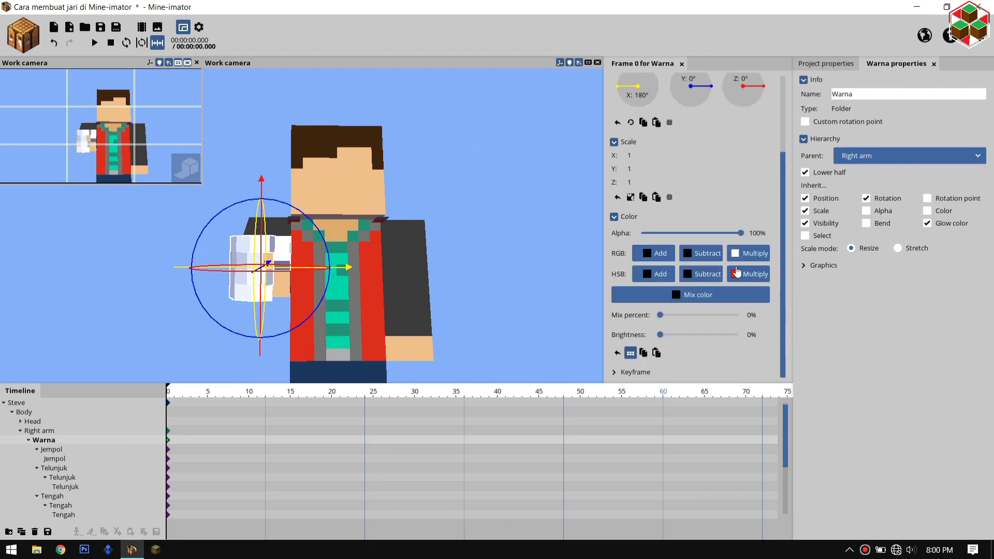
click(677, 274)
drag(483, 231, 464, 202)
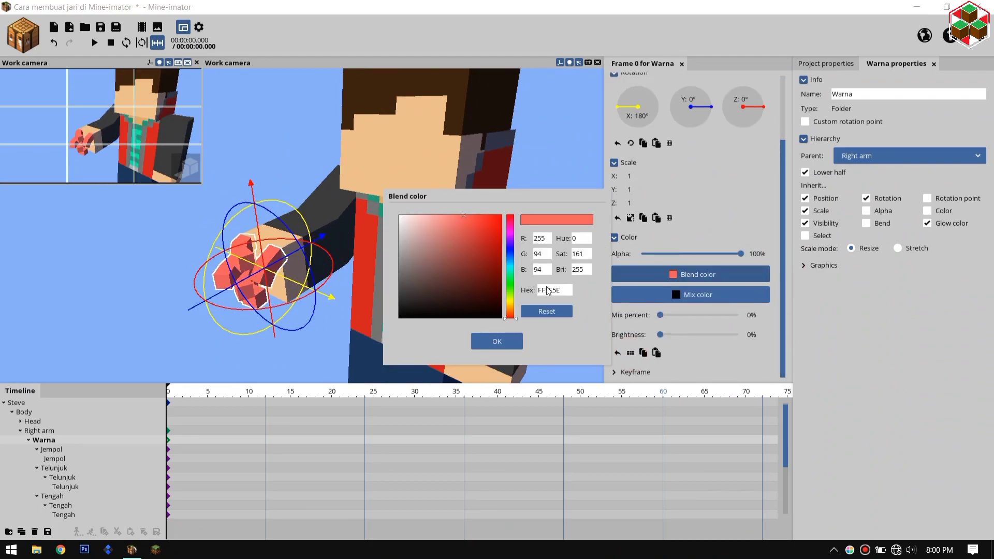
drag(563, 289, 521, 322)
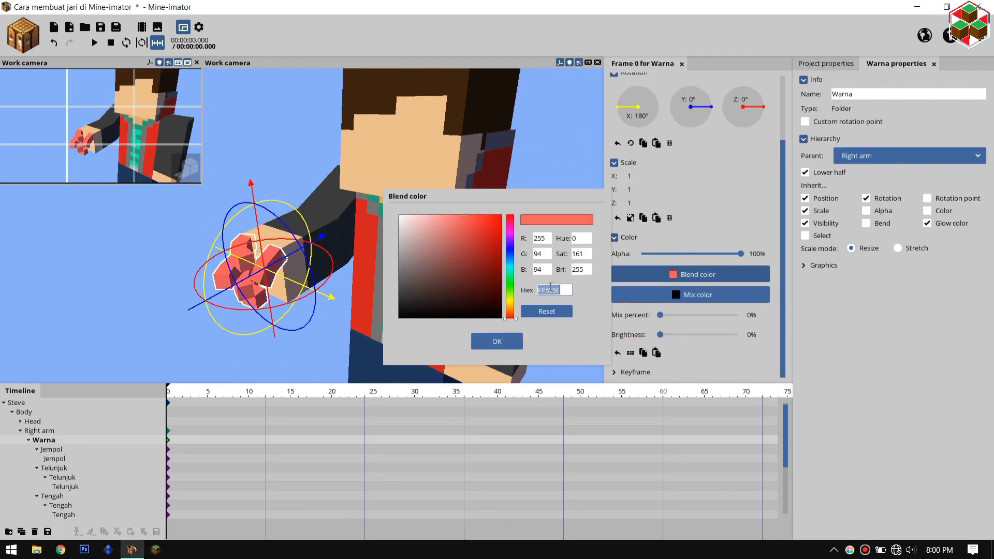
text(EDBE8B)
click(496, 341)
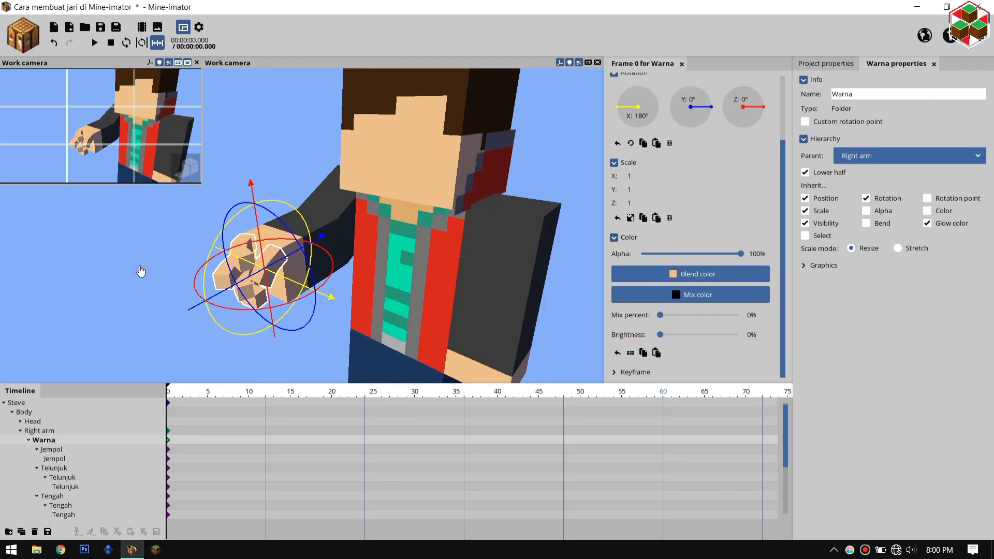
click(144, 266)
drag(145, 266, 151, 273)
right_drag(541, 269, 545, 275)
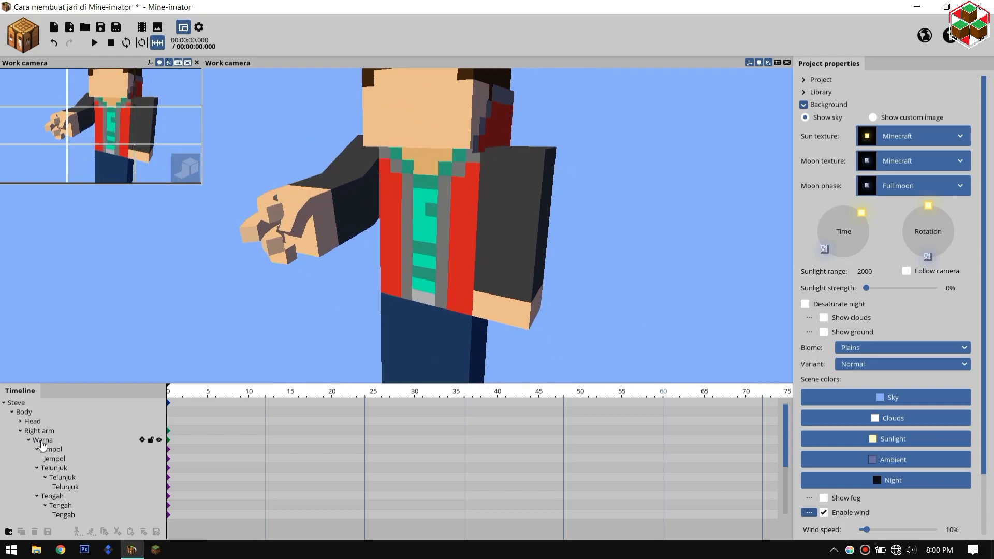
- Collapse the Warna folder, duplicate it and place the copy under the left arm
click(52, 441)
click(29, 440)
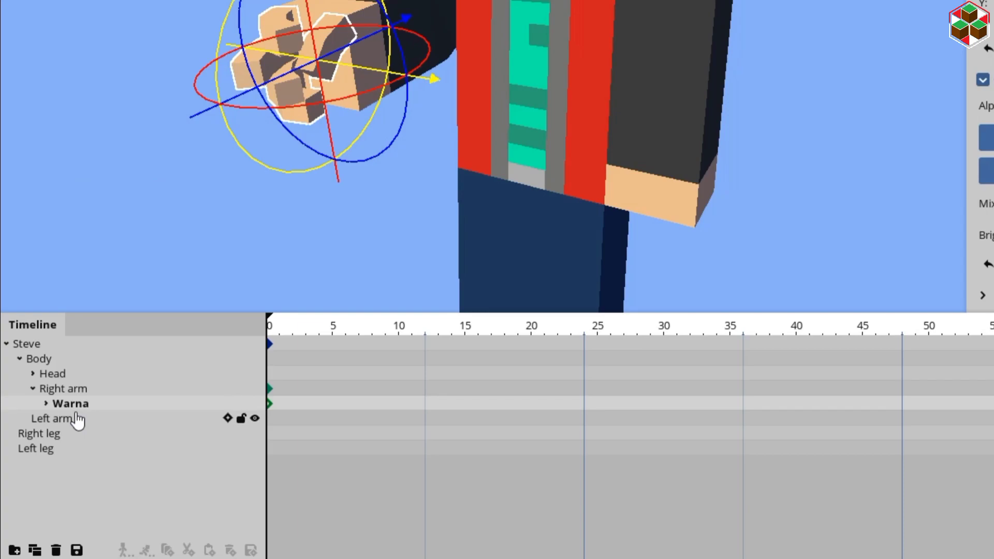
key(ctrl+d)
drag(62, 418, 90, 420)
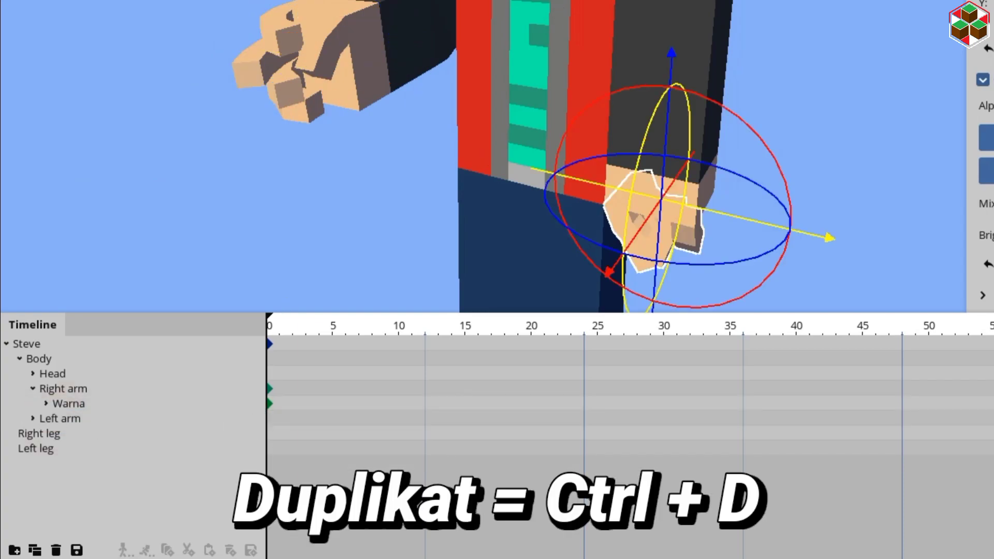
- Bend the left arm to about 89°
click(59, 418)
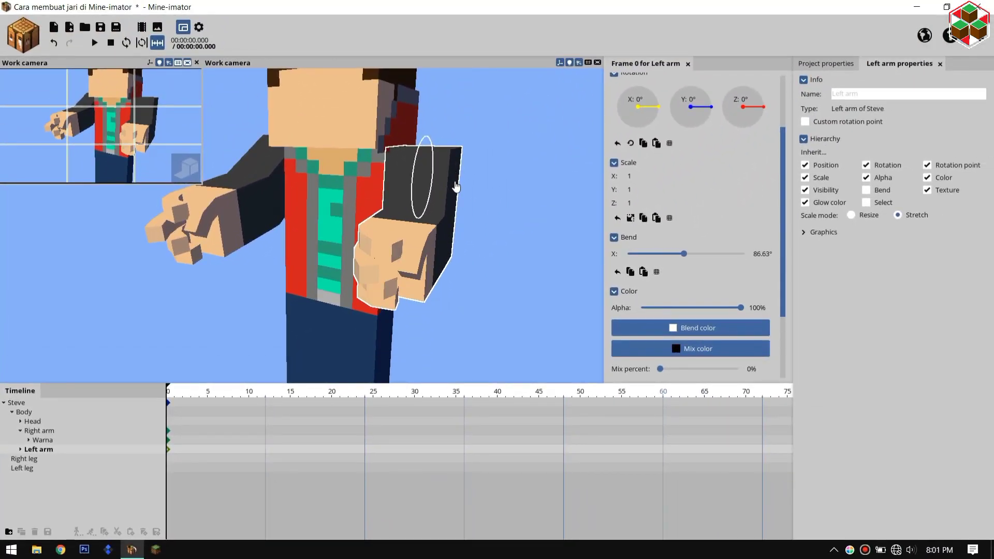
drag(455, 183, 458, 184)
drag(280, 189, 201, 177)
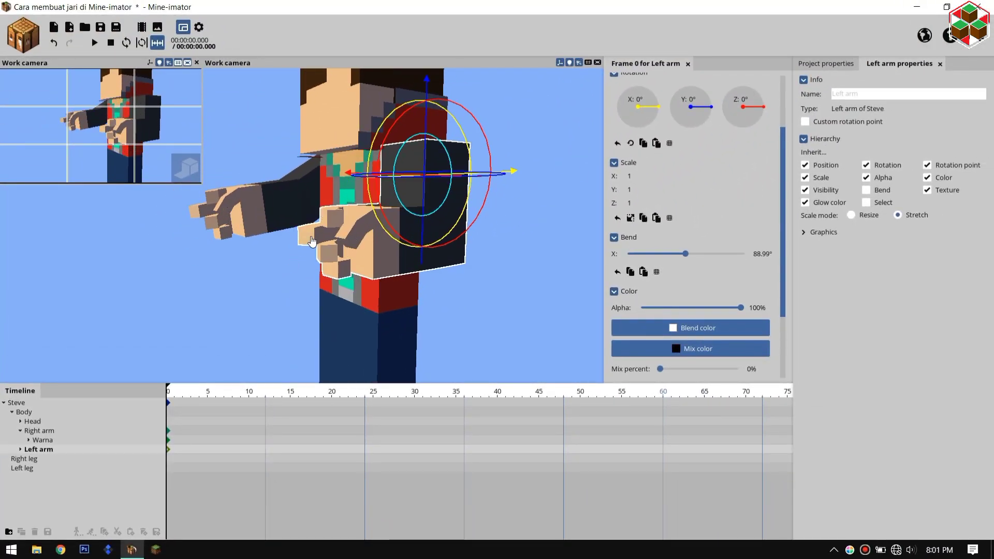
- Expand the left arm's Warna folder and collapse each of its thumb and finger groups
click(19, 449)
click(51, 459)
scroll(530, 250, up, 3)
click(28, 459)
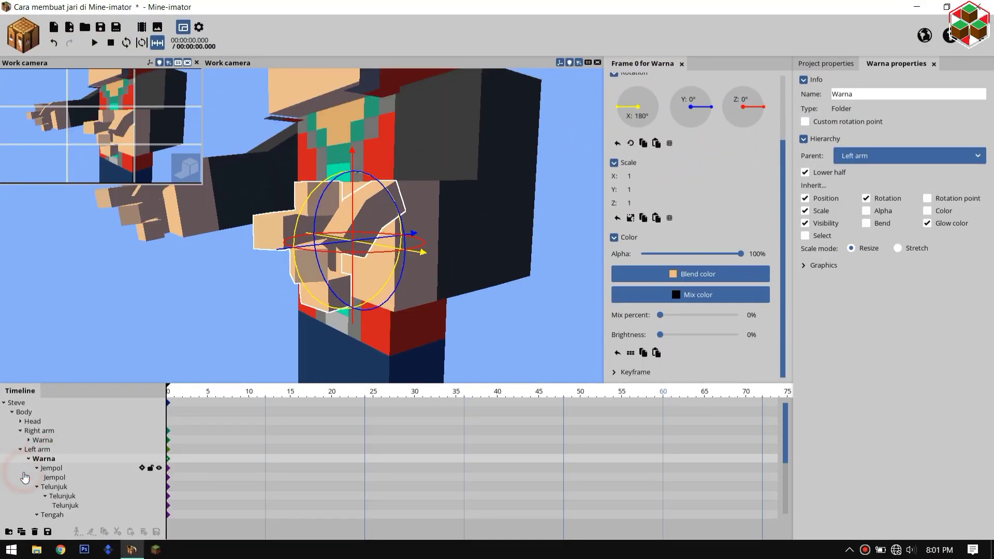
click(36, 468)
click(36, 477)
click(36, 486)
click(36, 496)
click(37, 505)
- Select the left hand's Telunjuk, Tengah, Manis and Kelingking groups and set their Y rotation to 180°
click(52, 468)
drag(249, 243, 279, 290)
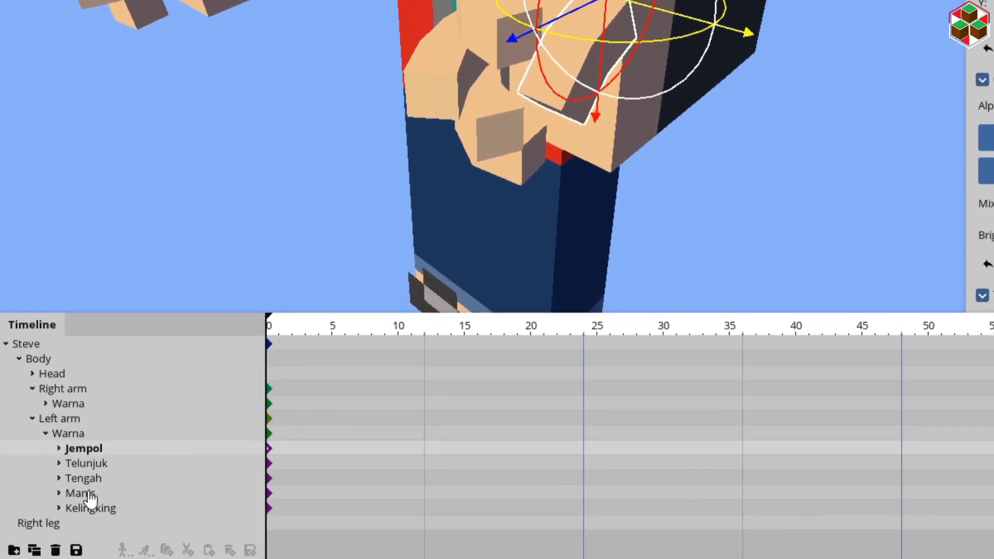
drag(102, 468, 88, 513)
drag(459, 148, 18, 297)
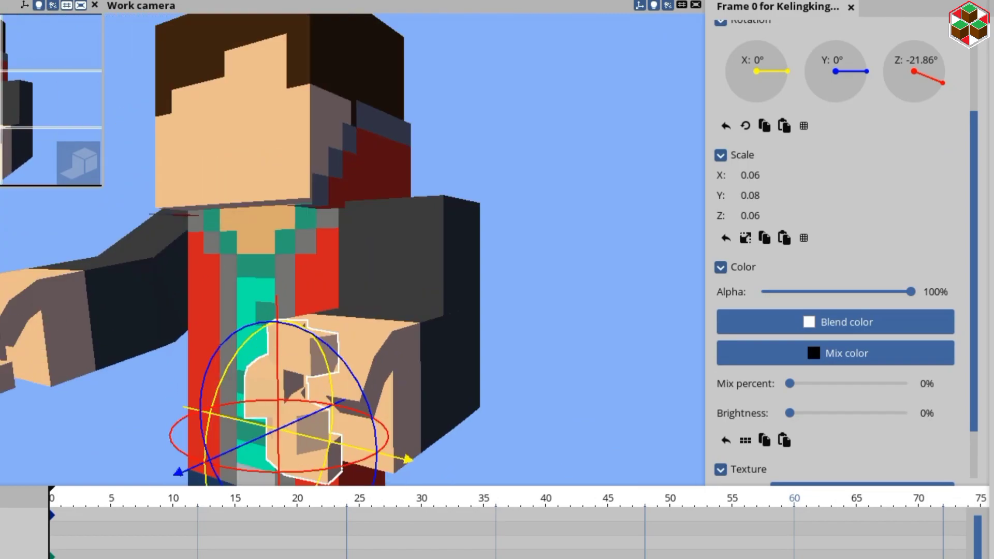
right_drag(18, 297, 729, 146)
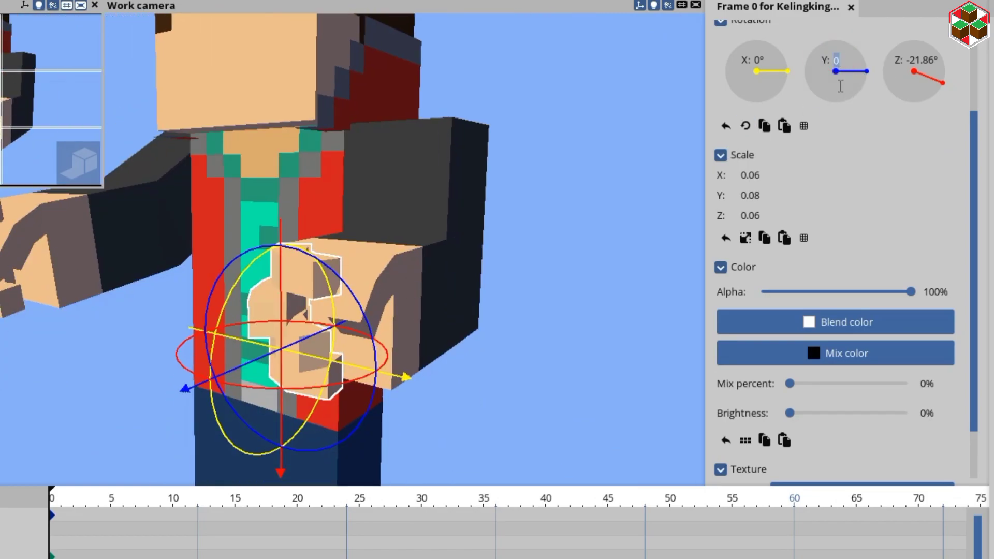
text(180)
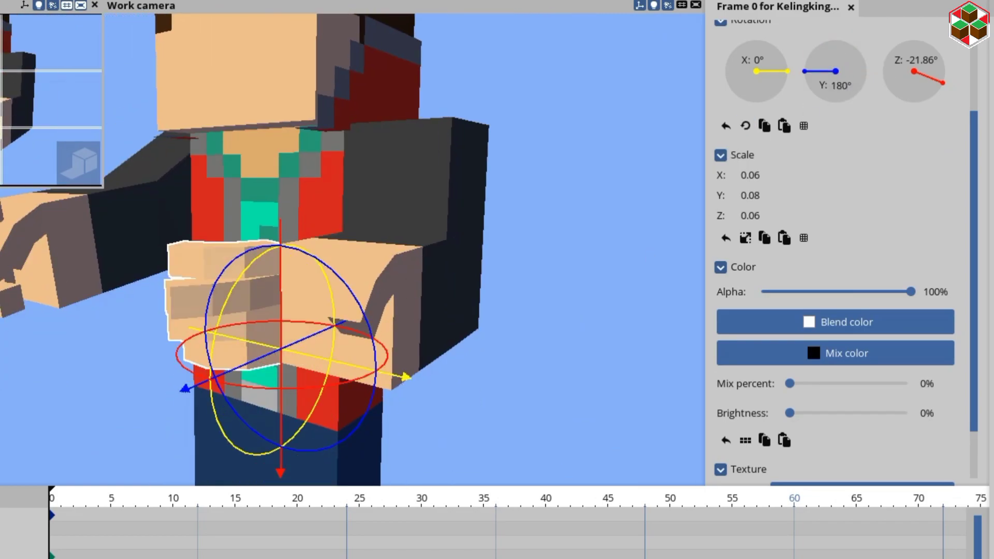
- Examine the left thumb and both hands from several angles
drag(425, 384, 521, 391)
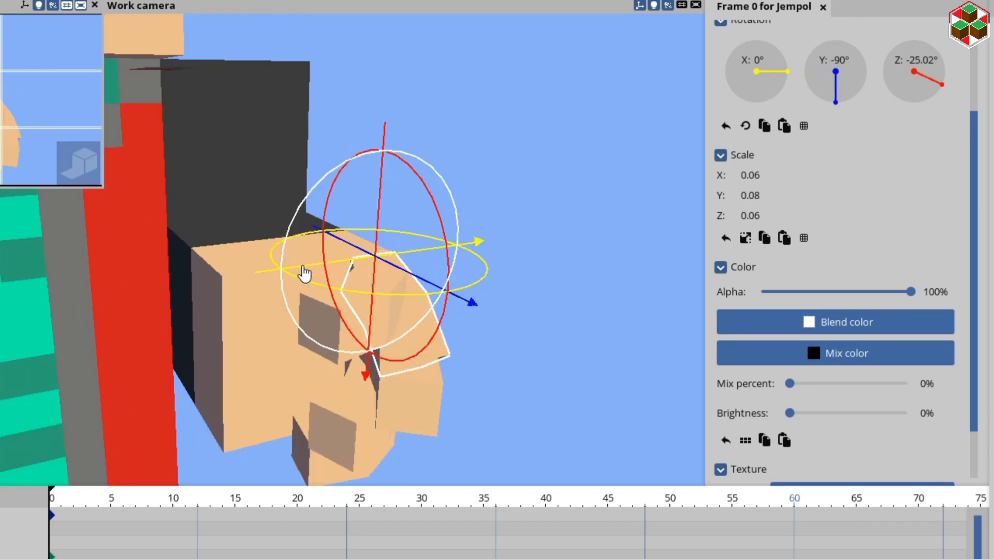
drag(304, 273, 169, 291)
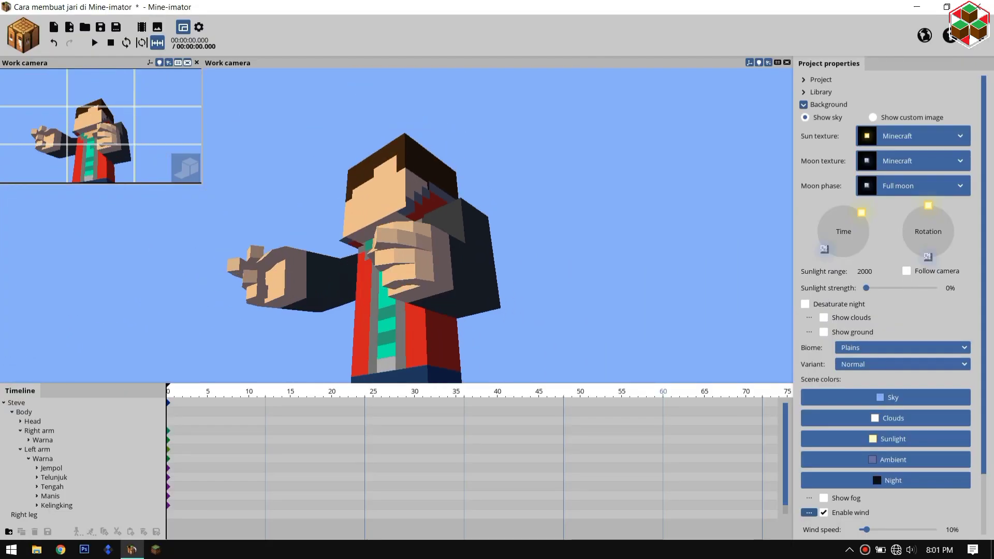
middle_drag(363, 228, 463, 231)
scroll(301, 219, up, 5)
click(302, 219)
scroll(302, 219, up, 5)
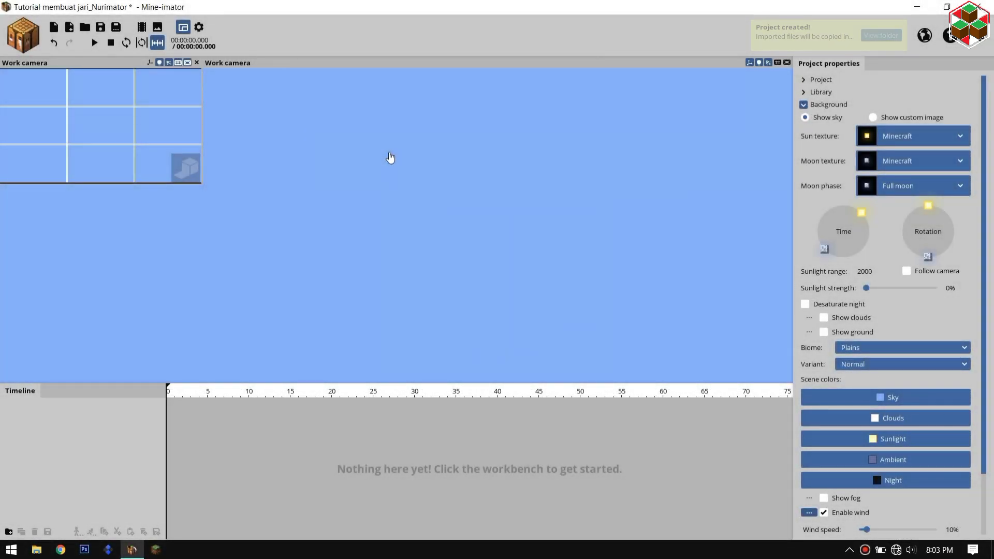
- Create a human character in the Steve variant in the new project and give it the custom skin
click(9, 532)
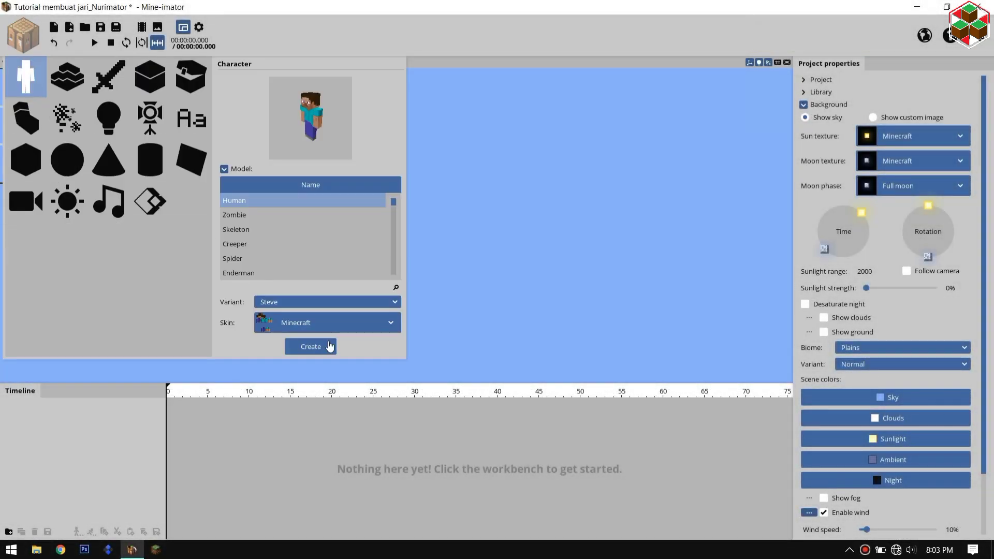
click(309, 345)
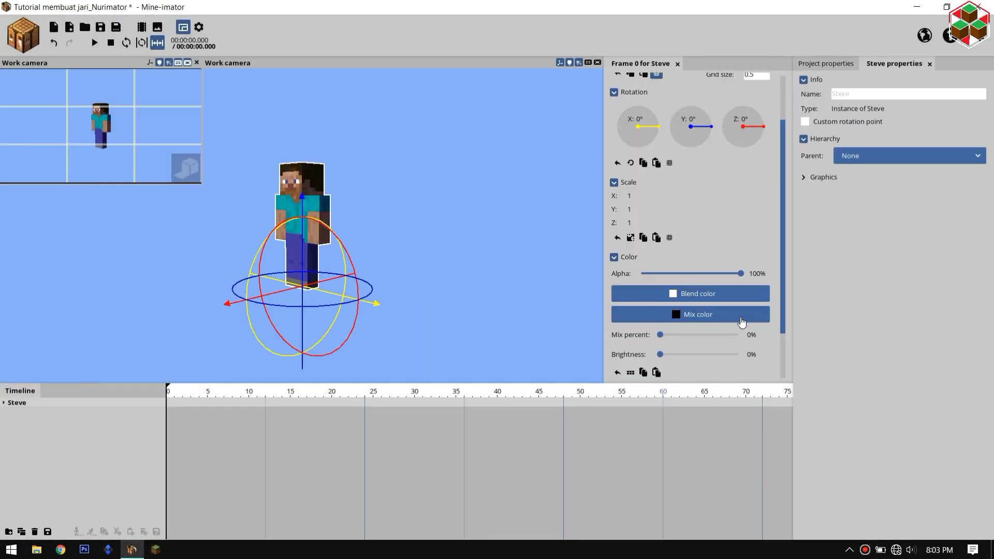
click(703, 390)
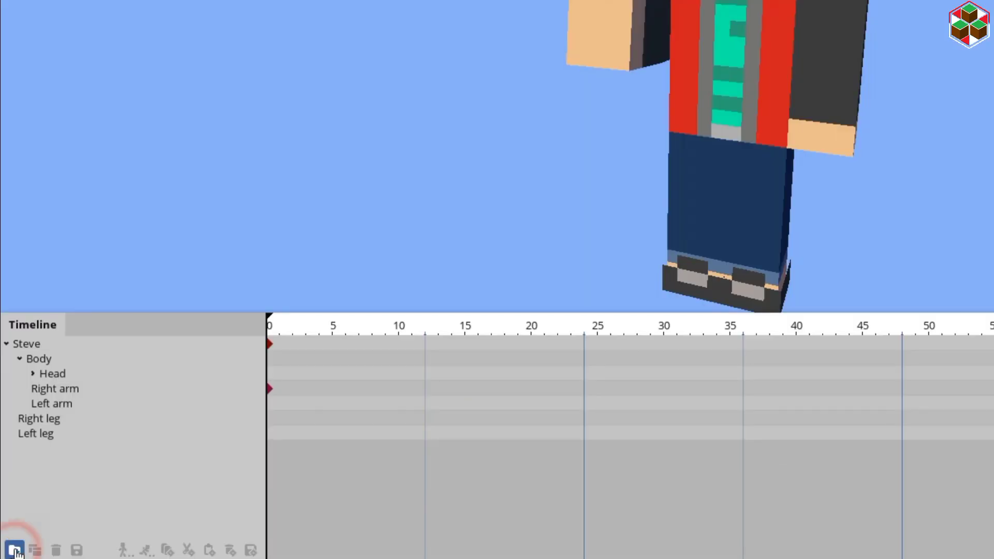
- Create a new folder, place it under the character's right arm and expand the arm's contents
click(15, 549)
drag(11, 457, 63, 390)
click(32, 389)
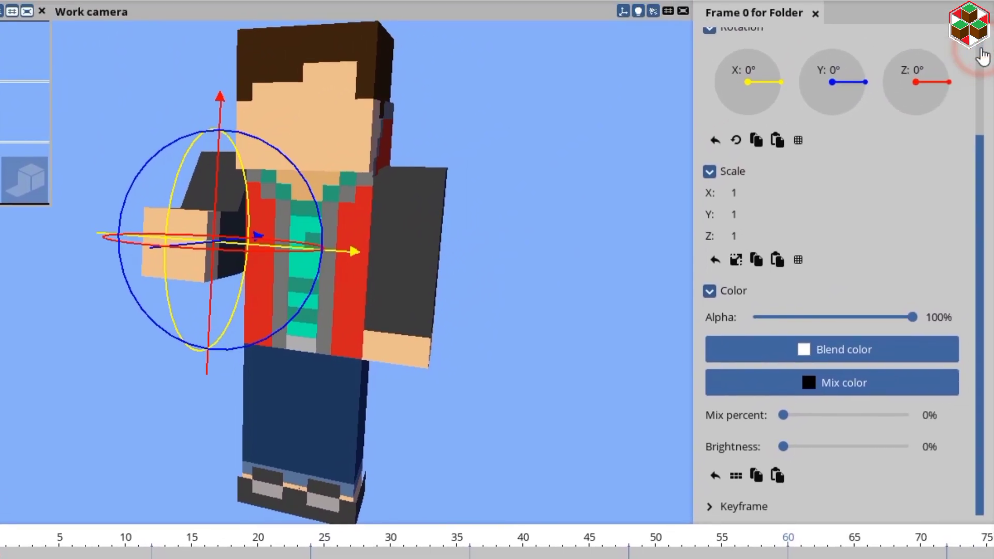
- Set the folder's Y position to -5.5 and combine its scale axes into a single XYZ value
click(980, 56)
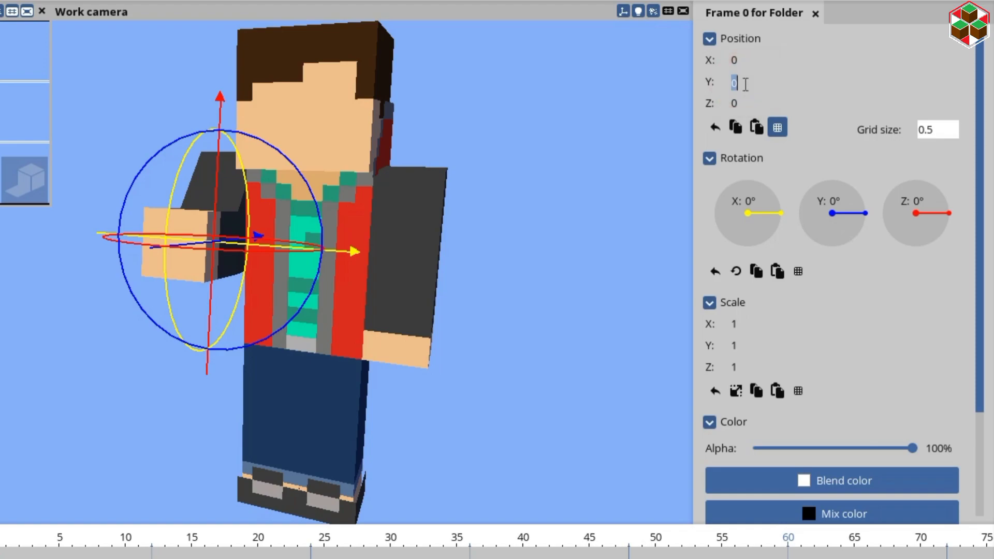
text(5.5)
click(735, 392)
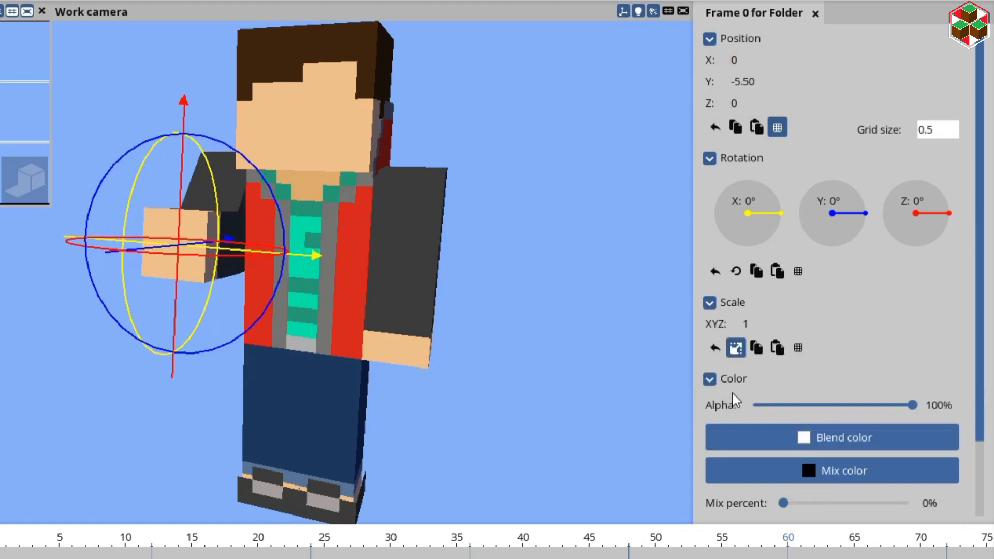
click(784, 327)
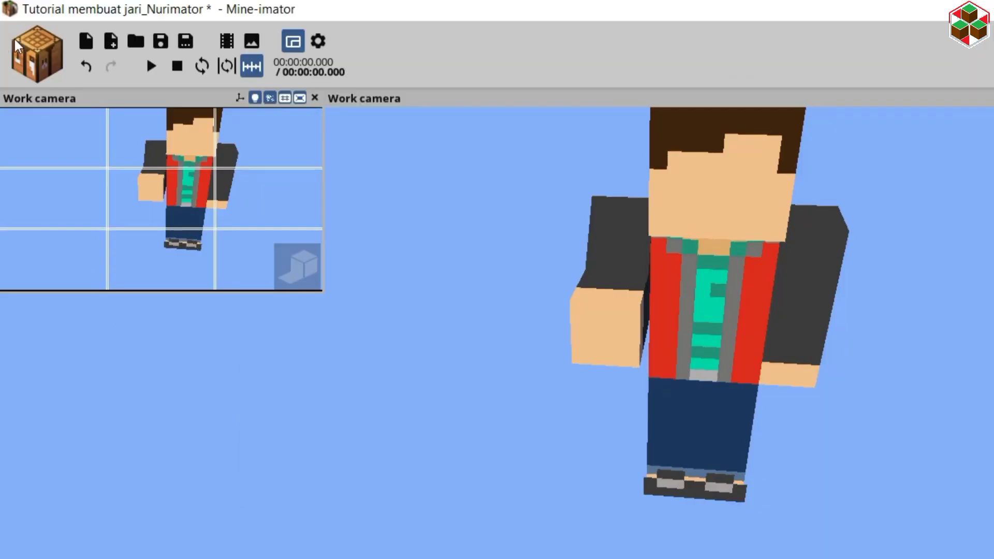
- Create a right arm body part of the human model in the Steve variant and place it inside the folder under the character's right arm
click(37, 56)
click(41, 191)
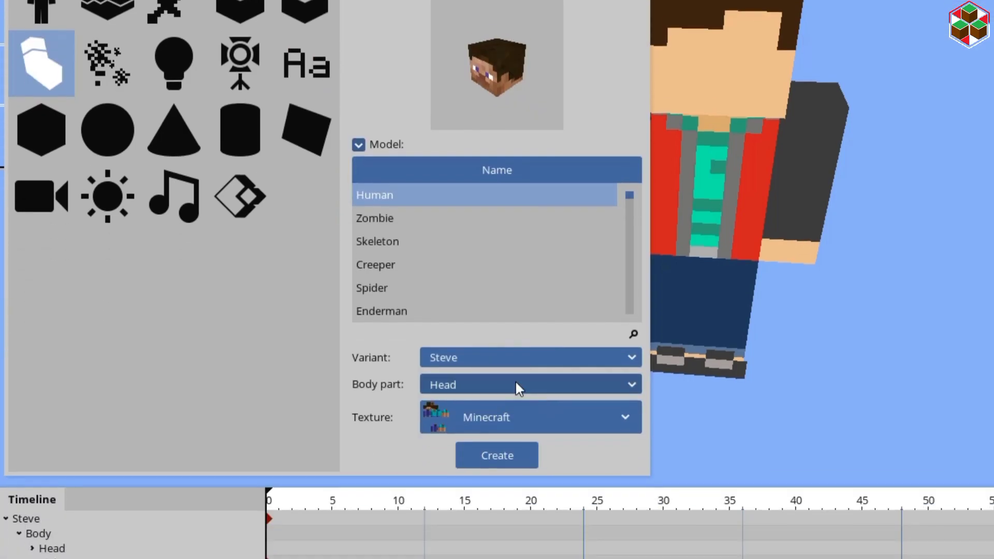
click(517, 388)
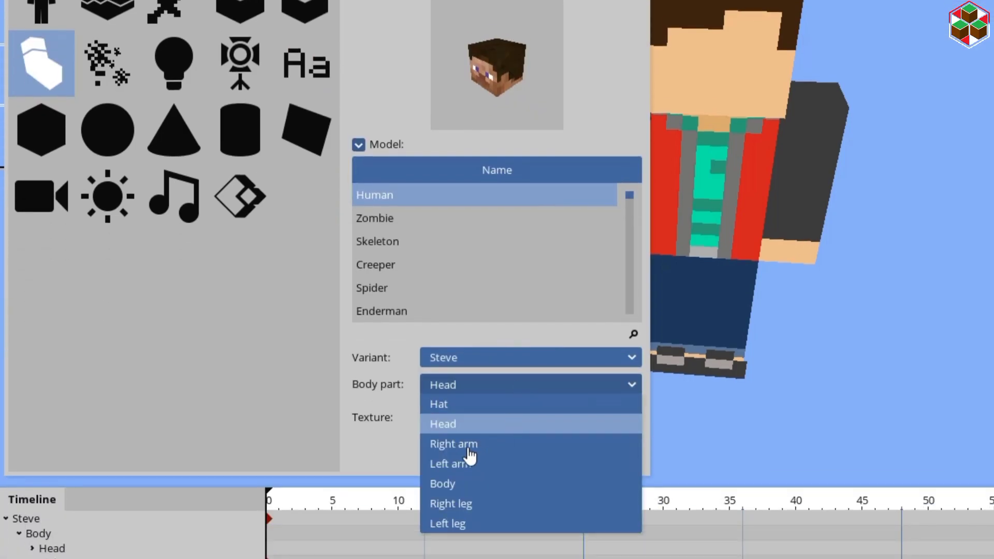
click(468, 446)
click(501, 456)
click(23, 464)
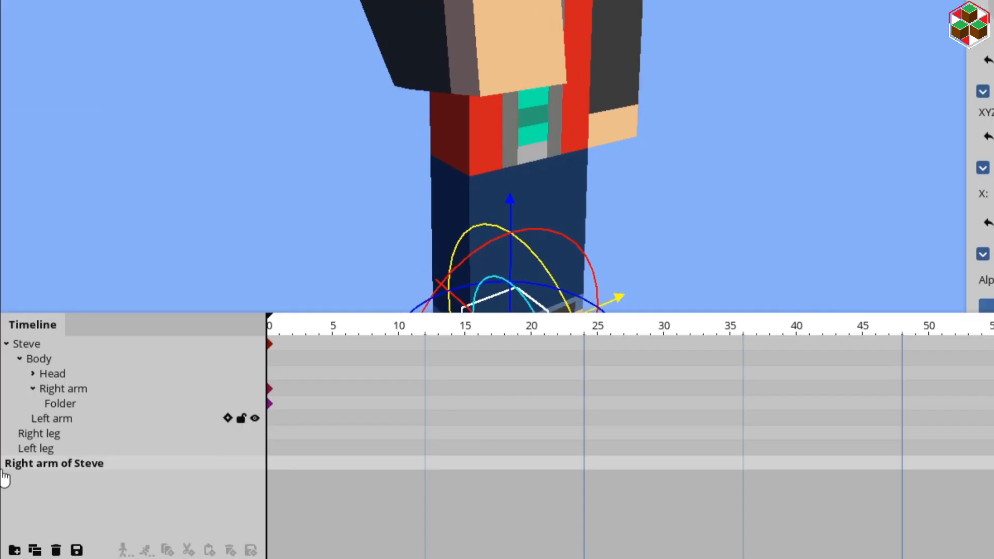
drag(28, 462, 37, 404)
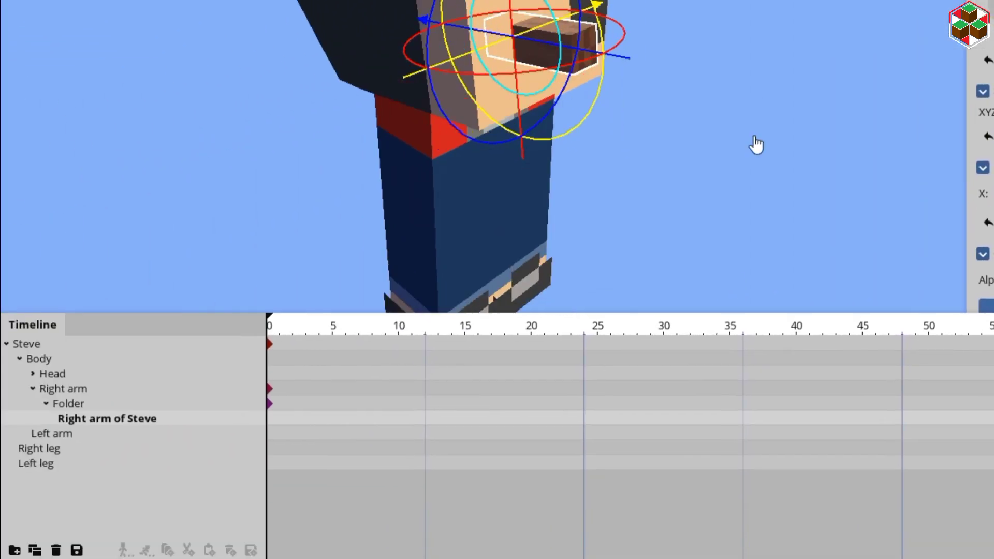
- Duplicate the arm body part, parent the copy to the original and set the copy's Y position to -2
key(ctrl+d)
drag(75, 435, 99, 418)
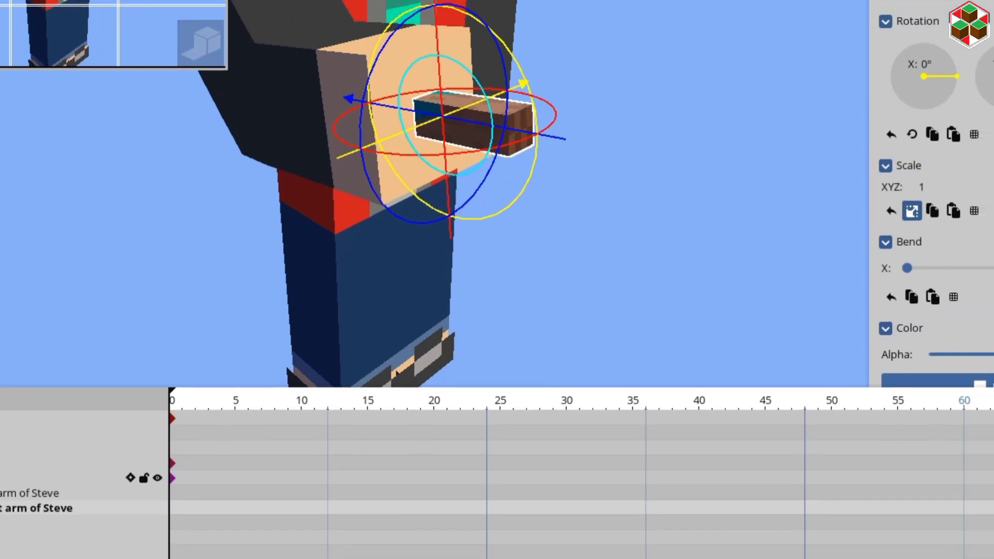
click(756, 82)
text(-2)
drag(456, 226, 523, 228)
mouse_move(443, 379)
mouse_down()
mouse_move(303, 378)
mouse_move(444, 378)
mouse_up()
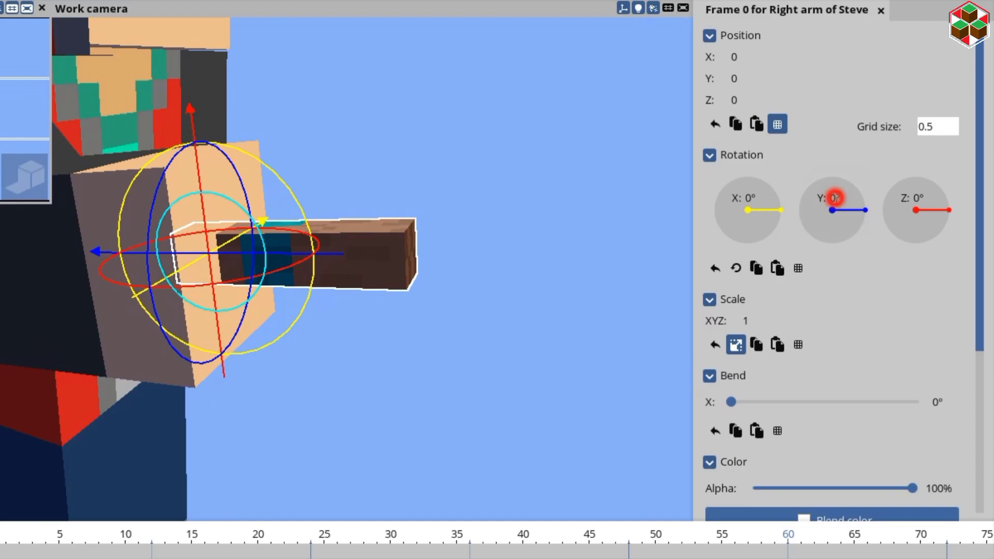
- Set the first finger's Y rotation to 90° and move it to X -6, Z 6 at the edge of the right hand
click(835, 198)
text(90)
key(Return)
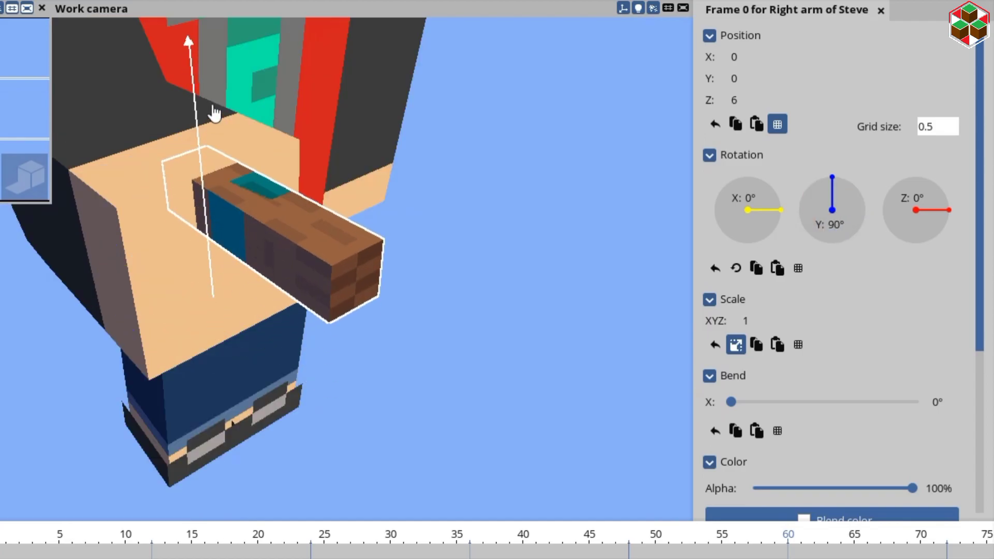
drag(215, 110, 224, 149)
drag(155, 205, 118, 219)
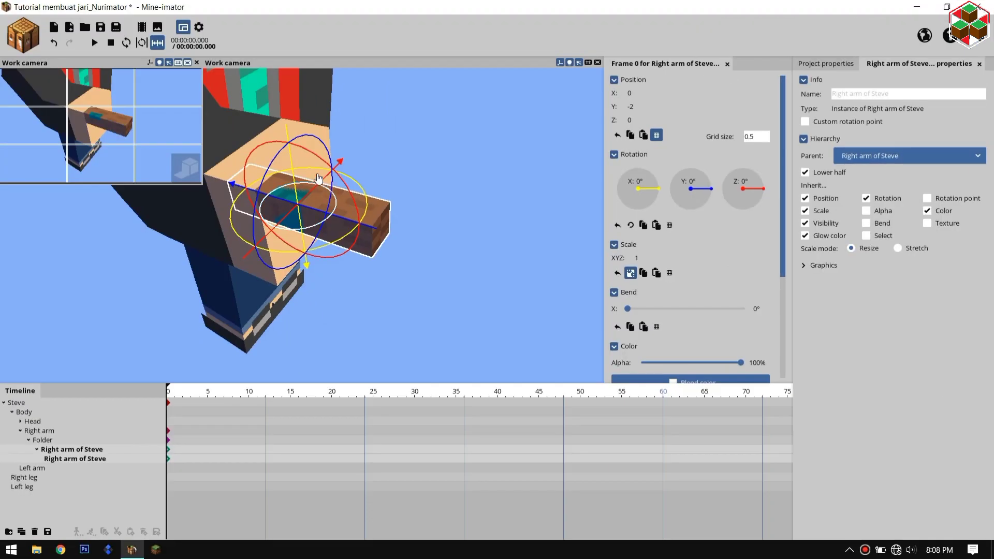
- Bend both finger segments by about 11.88° and duplicate the finger to make four fingers side by side along the hand's edge
mouse_move(318, 178)
mouse_down()
mouse_move(313, 166)
mouse_move(326, 166)
mouse_up()
click(60, 449)
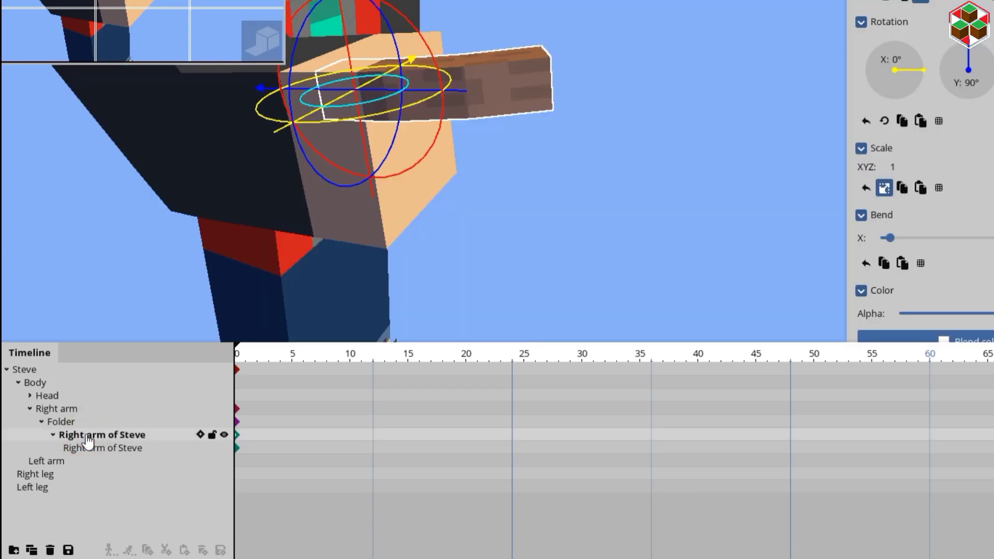
key(ctrl+d)
drag(348, 37, 357, 156)
key(ctrl+d)
key(ctrl+d)
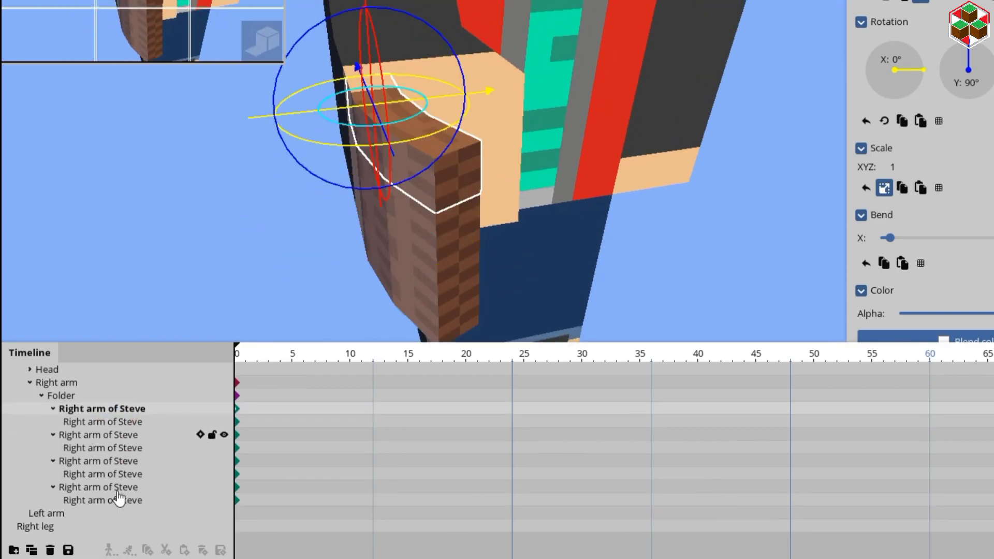
- Duplicate the last finger once more as the thumb and set its Y rotation to 180°
key(ctrl+d)
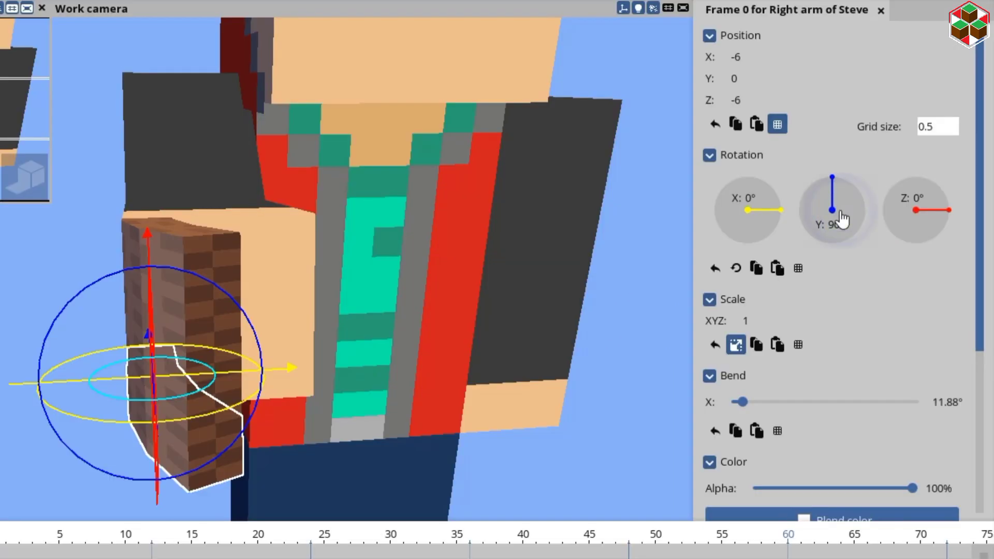
drag(841, 213, 837, 196)
click(833, 198)
text(90)
key(Return)
click(831, 225)
text(180)
- Move the thumb to X 6, Z 6 on the opposite side of the palm and delete its lower segment
drag(288, 362, 421, 362)
drag(291, 290, 324, 165)
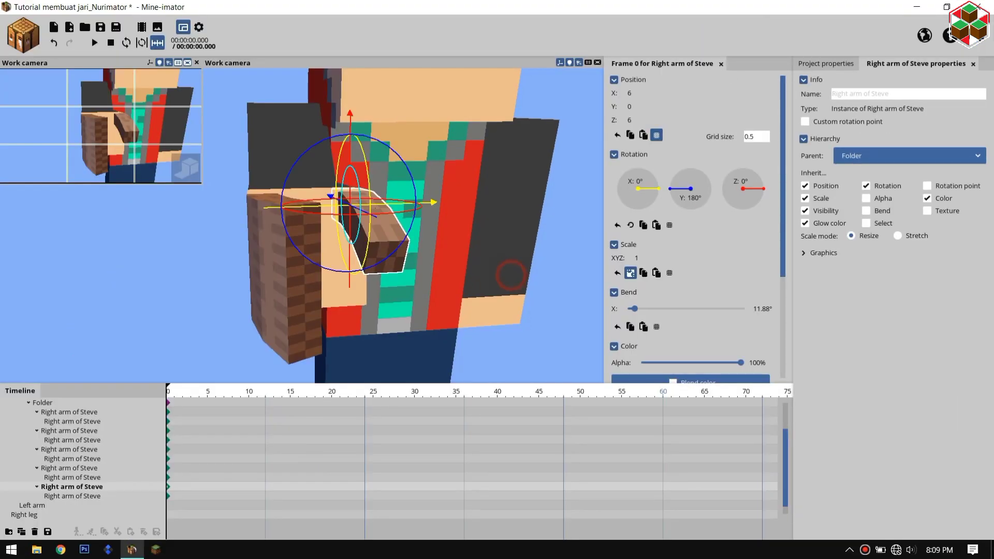
drag(511, 275, 466, 280)
click(249, 235)
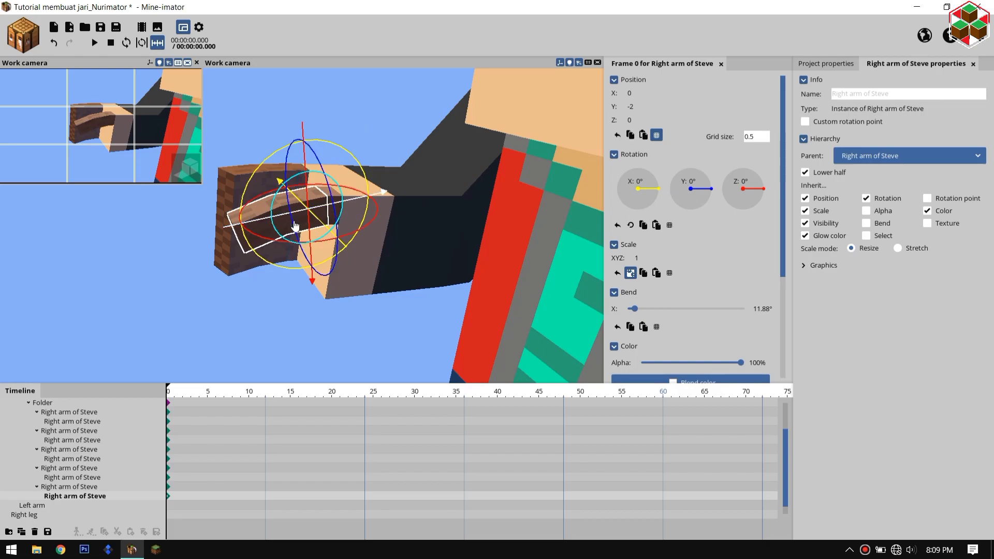
key(Delete)
right_drag(388, 204, 396, 204)
- Select the segments of the right hand's fingers in turn and bend the fingers by different amounts
click(82, 411)
scroll(86, 419, up, 1)
shift+click(88, 439)
click(110, 449)
shift+click(104, 458)
click(104, 467)
shift+click(104, 476)
shift+click(104, 486)
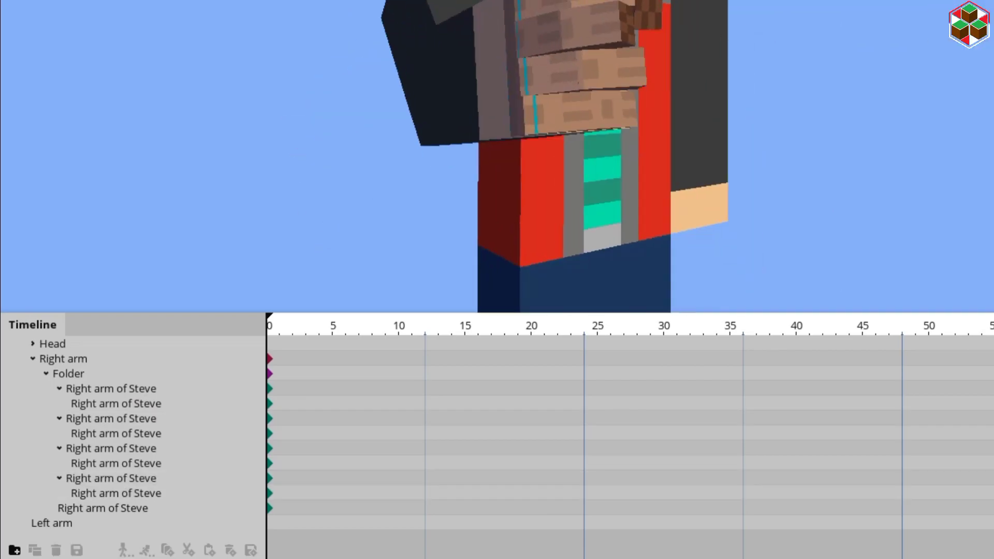
mouse_move(362, 207)
mouse_down()
mouse_move(440, 171)
mouse_move(362, 207)
mouse_up()
- Rename the finger segments Telunjuk, Tengah, Manis and Kelingking and the thumb Jempol, and place the thumb first in the folder
drag(175, 392, 155, 493)
text(TelunjukTengahManisKelingking)
click(29, 510)
text(Jem)
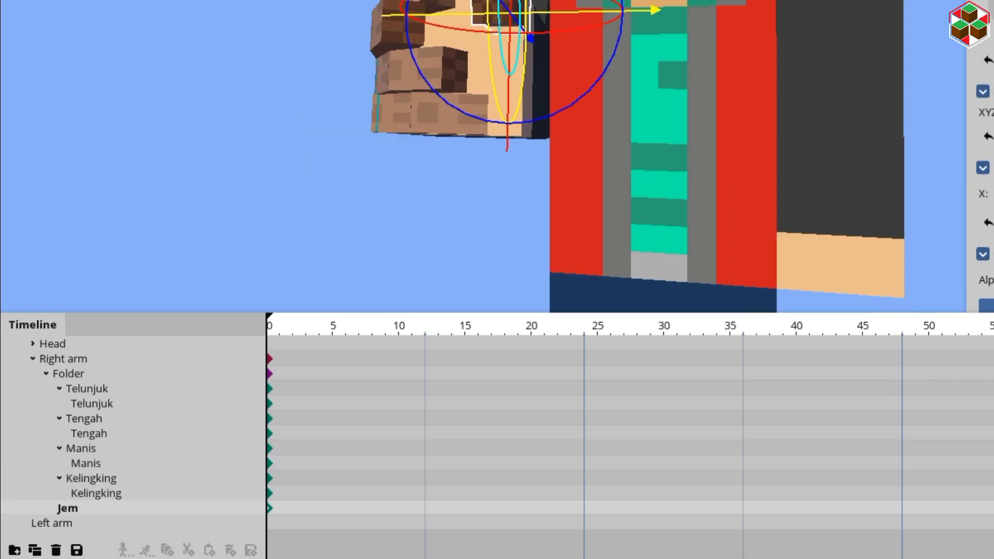
drag(76, 513, 61, 387)
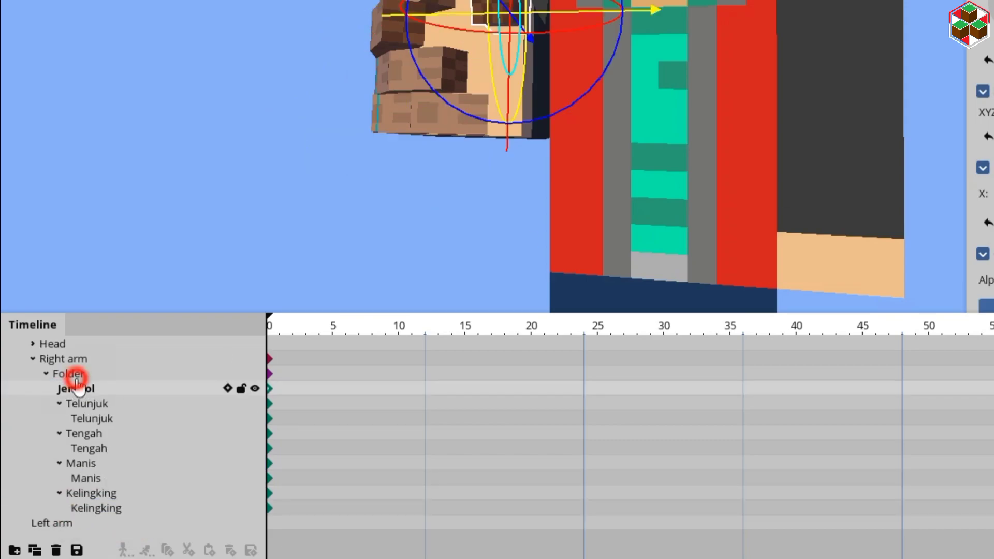
- Rename the finger folder Warna jari and raise its mix percent to 100%
click(77, 375)
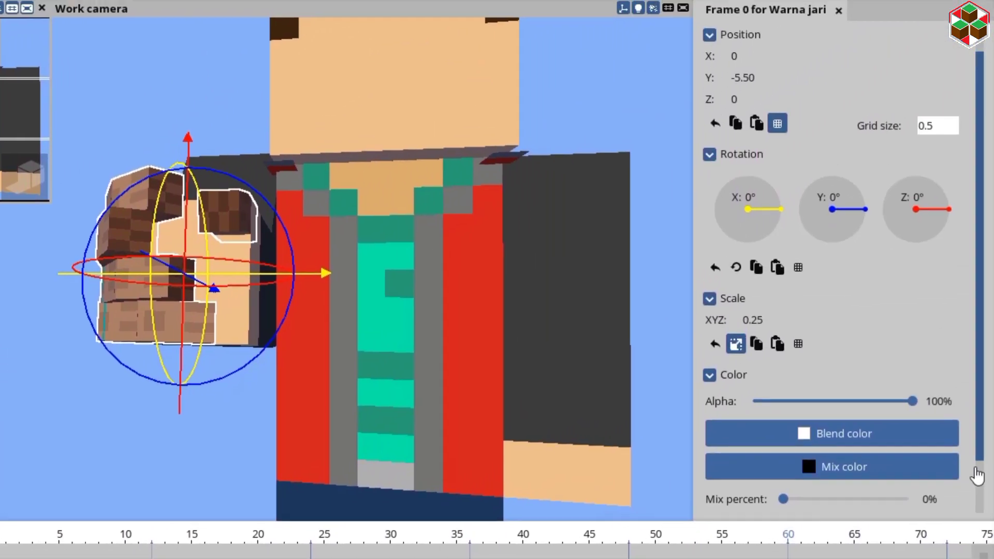
scroll(974, 472, down, 3)
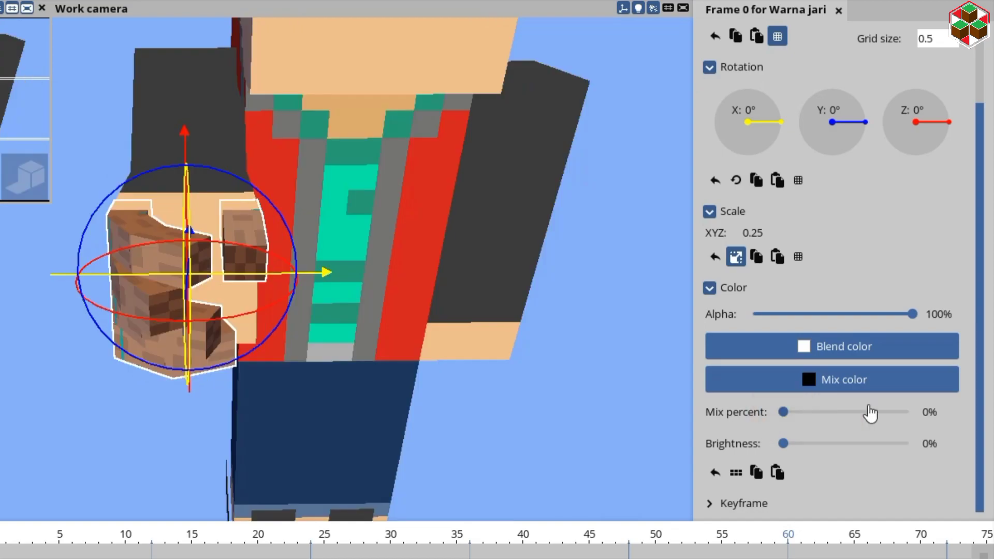
drag(869, 412, 970, 413)
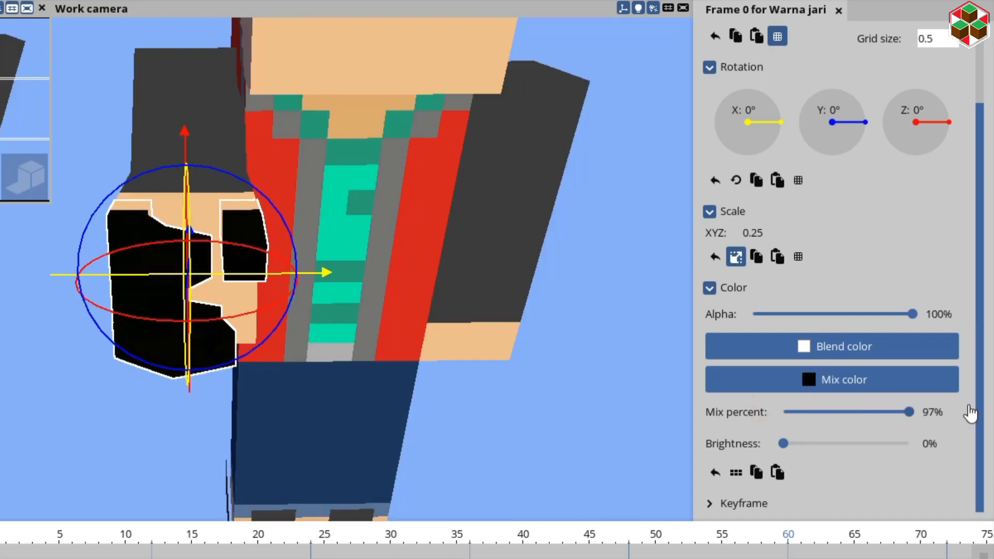
- Set the Warna jari folder's mix color to the skin tone EDBE8B
click(807, 381)
click(465, 289)
click(508, 283)
click(613, 396)
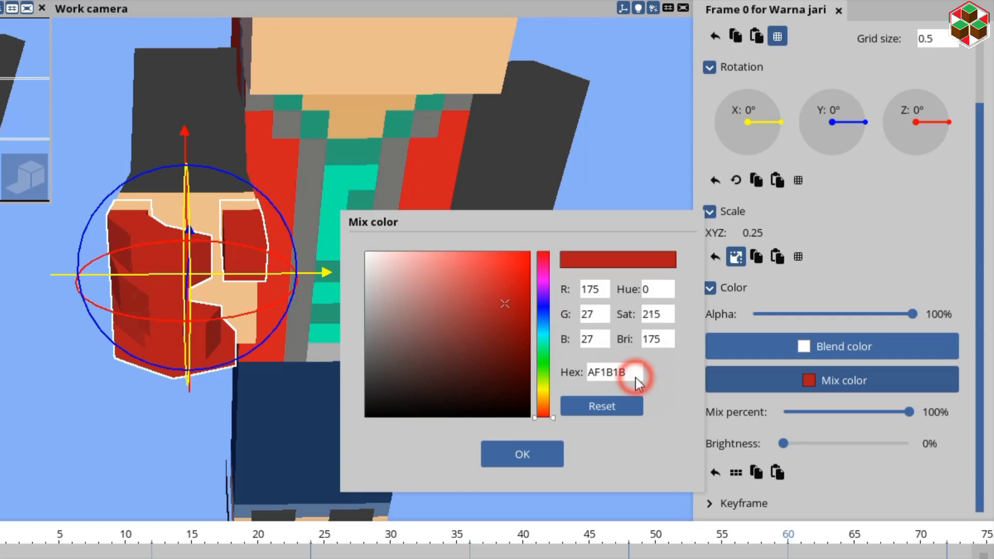
double_click(635, 377)
text(EDBE8B)
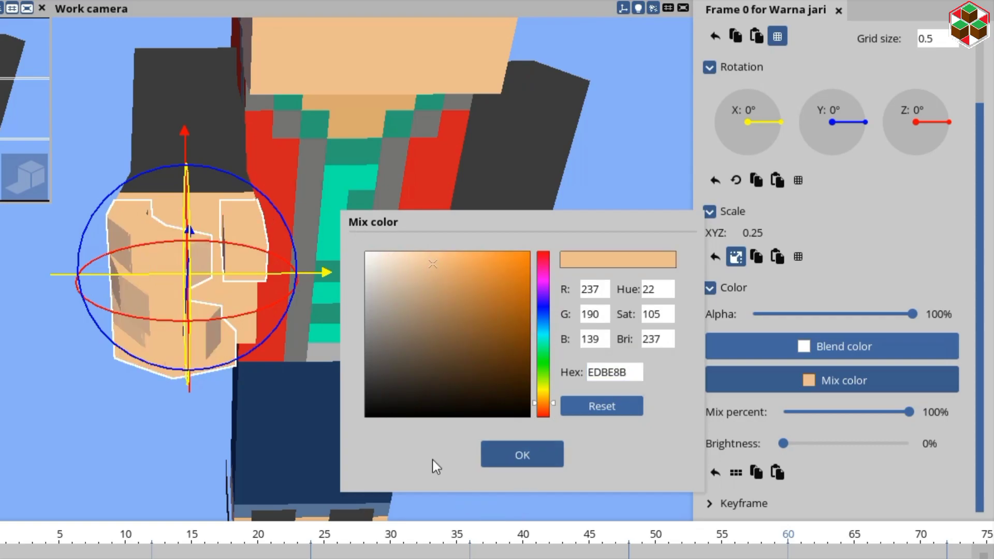
click(144, 444)
- Duplicate the Warna jari folder with all its fingers and parent the copy to the left arm
click(83, 380)
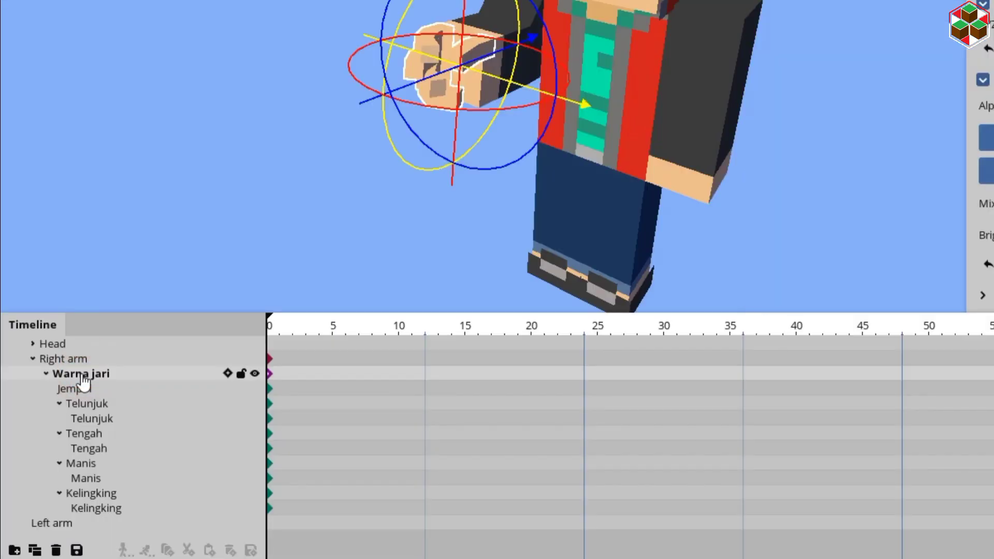
key(ctrl+d)
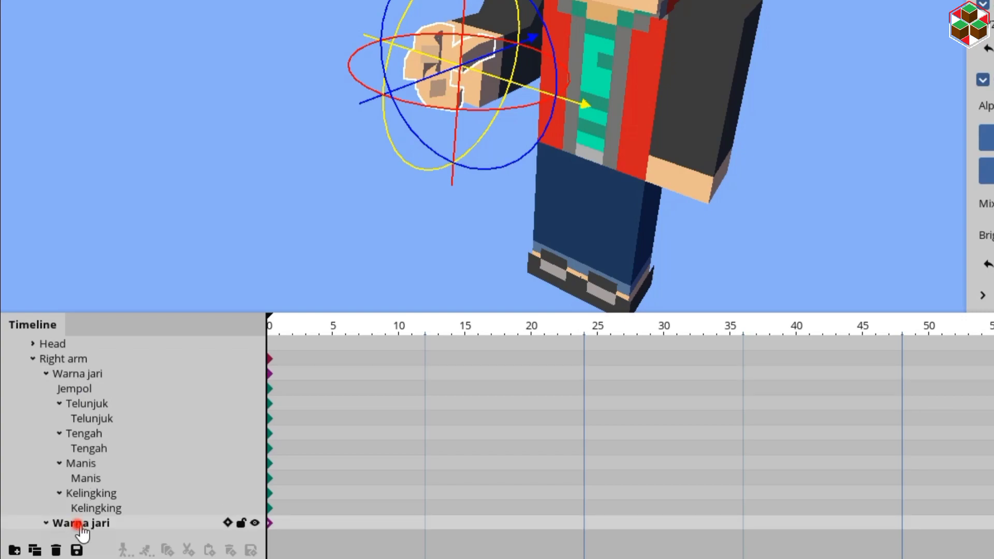
drag(82, 531, 62, 492)
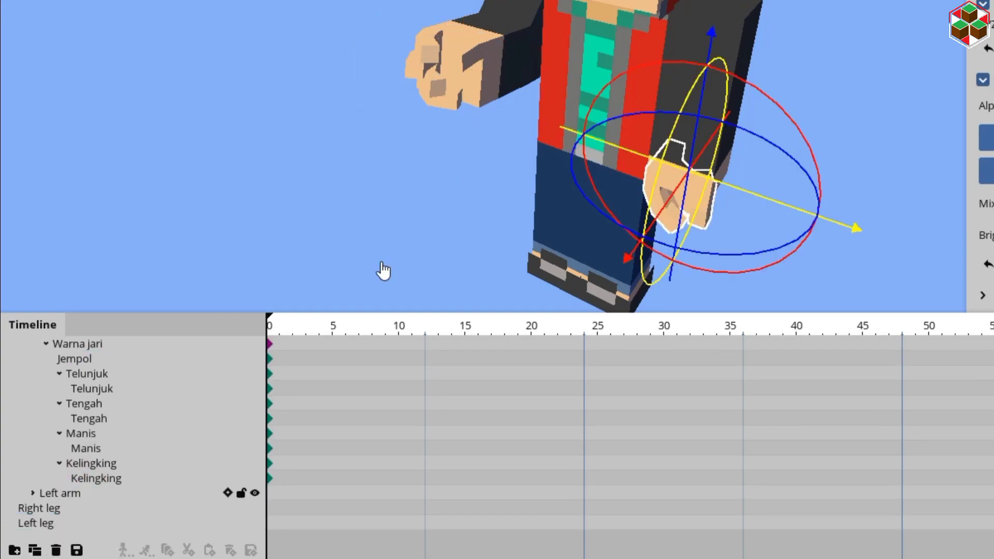
click(734, 11)
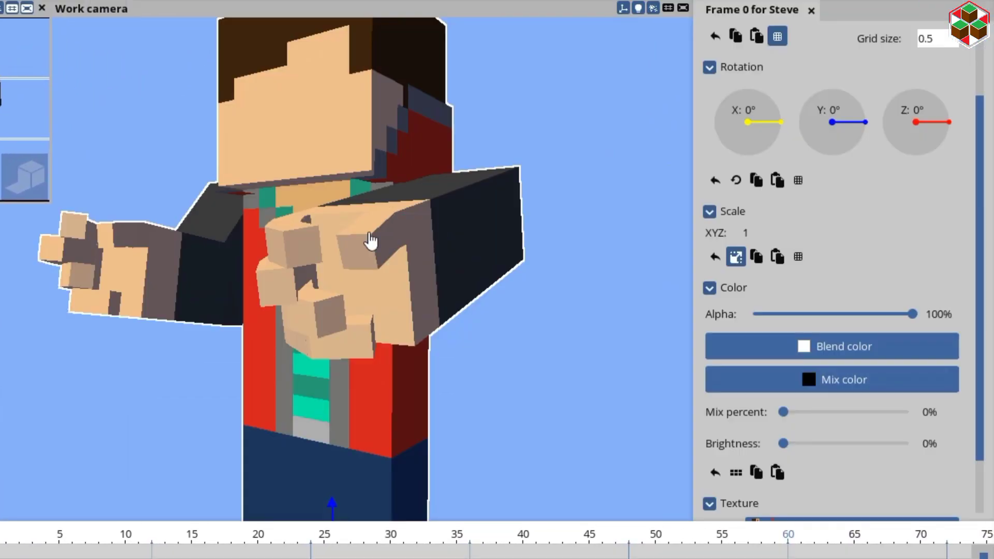
- Move the left hand's Jempol thumb across to the opposite side of the palm
click(367, 233)
drag(542, 136, 504, 249)
drag(466, 248, 355, 226)
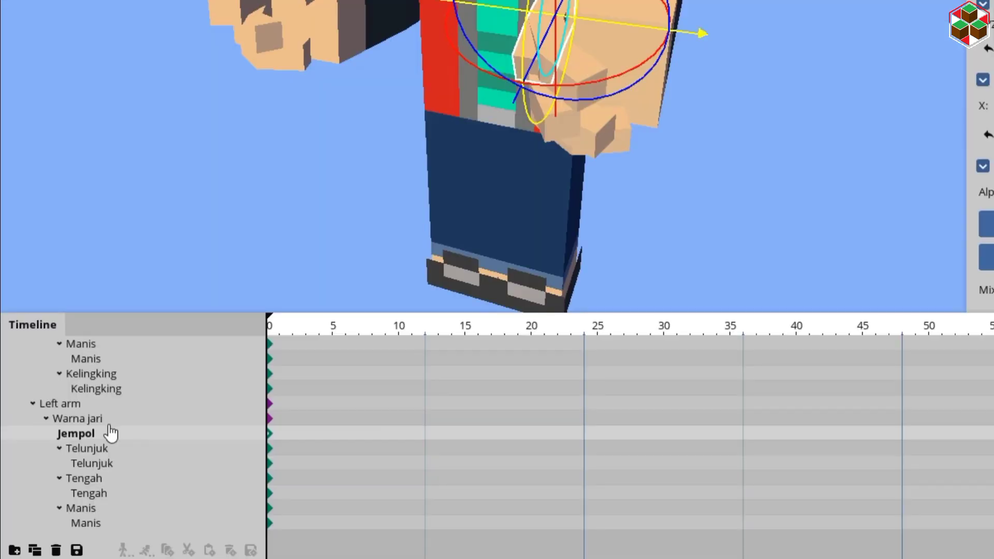
- Set the Y rotation of the left hand's four fingers to -90° and move them to the side of the palm opposite the thumb
click(59, 449)
click(59, 463)
click(59, 479)
click(59, 493)
drag(125, 448, 99, 500)
scroll(743, 79, up, 2)
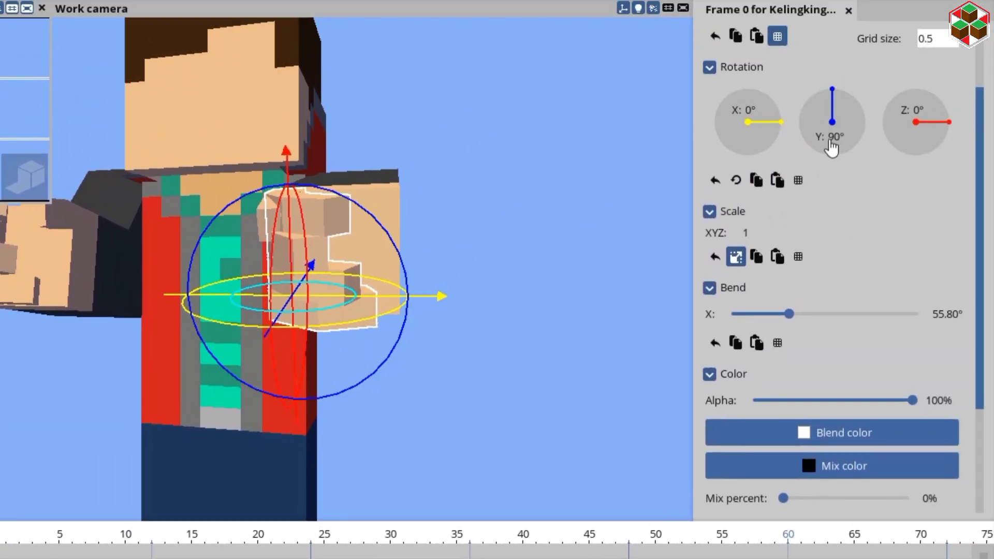
click(828, 137)
text(-)
key(Return)
drag(468, 302, 537, 297)
- Examine the finished fingers on both hands from several angles
click(594, 184)
drag(595, 184, 595, 133)
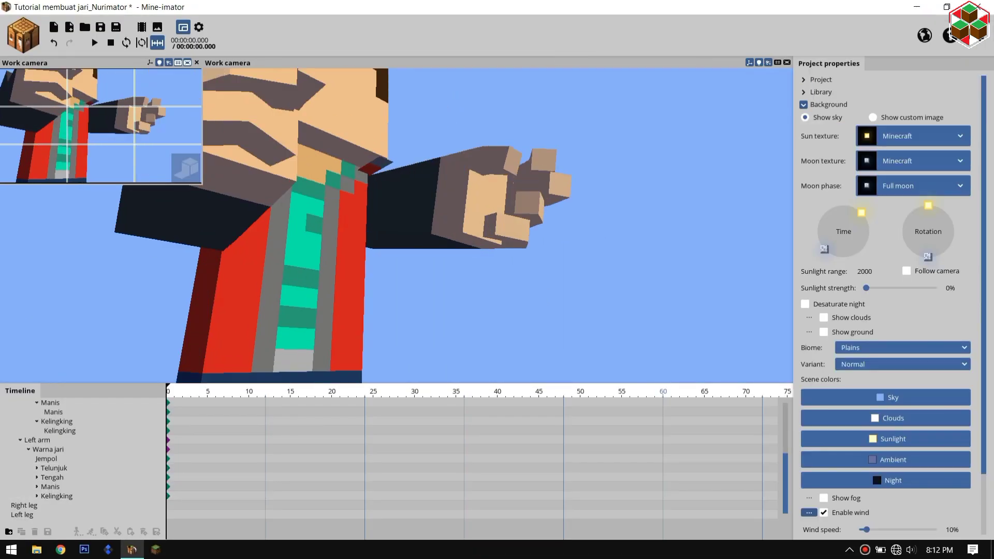
mouse_move(377, 175)
mouse_down()
mouse_move(325, 227)
mouse_move(351, 201)
mouse_move(455, 175)
mouse_move(377, 175)
mouse_up()
scroll(377, 175, down, 2)
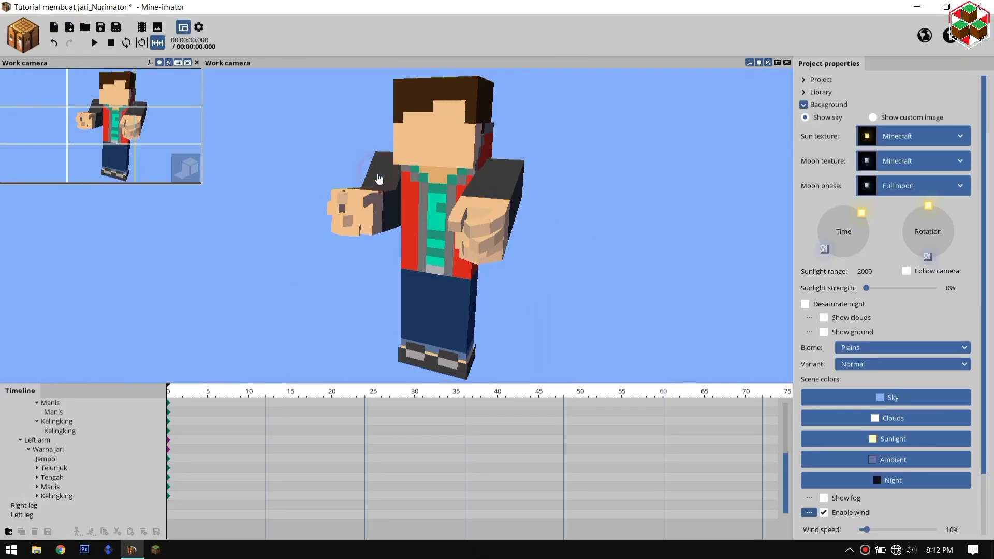
click(379, 179)
click(337, 211)
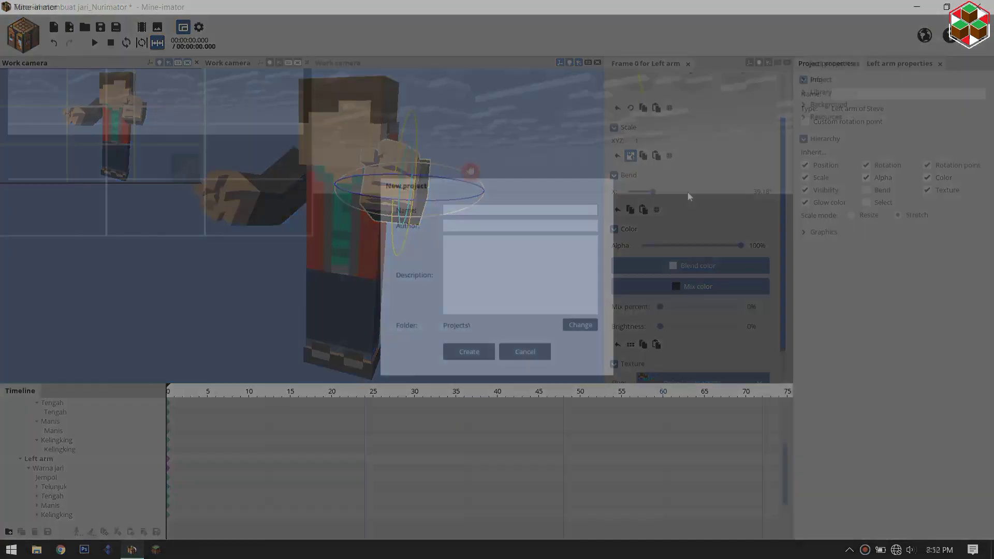